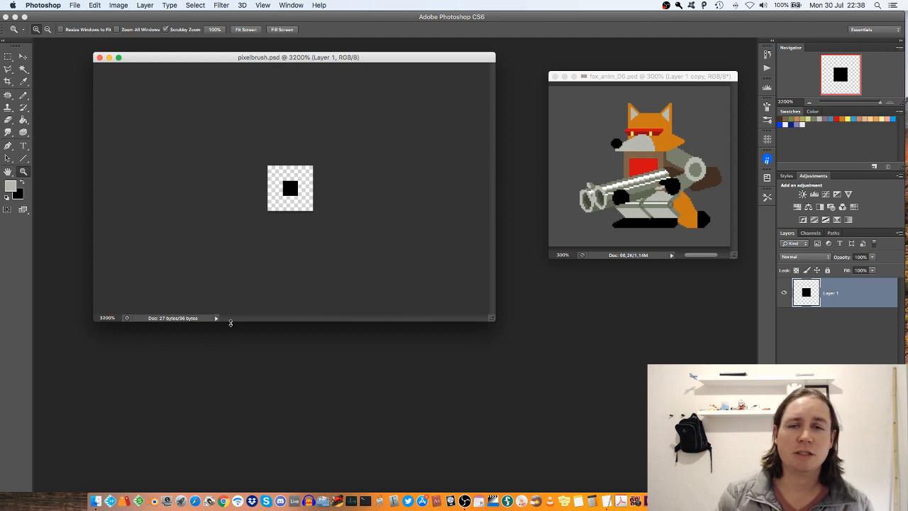
Step: Switch to TextEdit and read the notes about pixel art limitations and workarounds in Toon Boom
{"action": "key", "text": "super+Tab"}
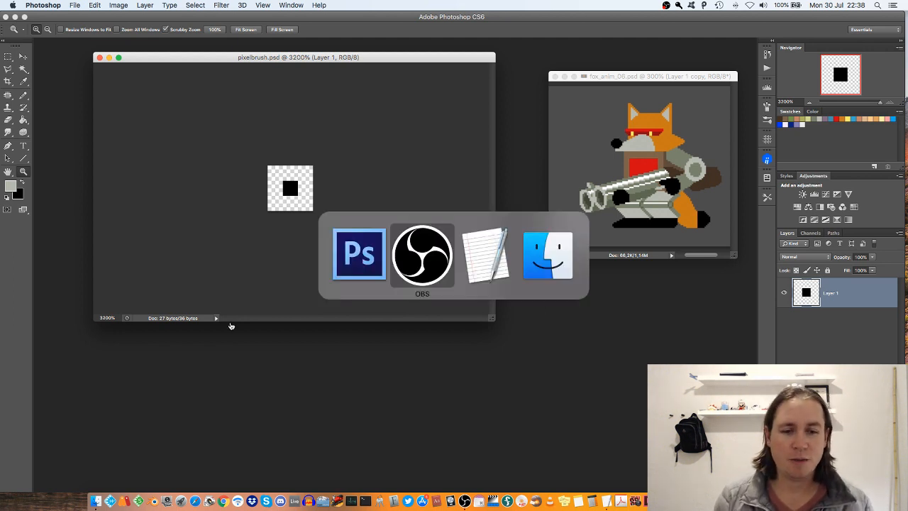
{"action": "key", "text": "super+Tab"}
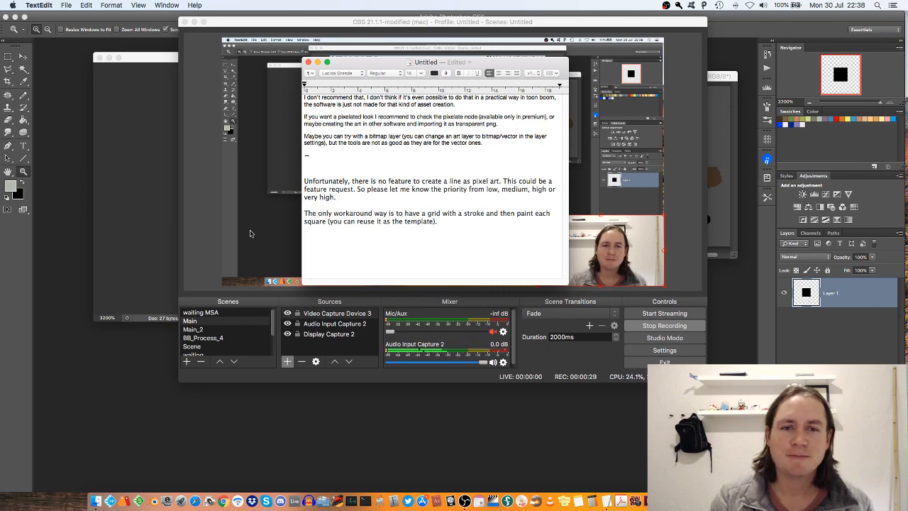
{"action": "left_click_drag", "start_coordinate": [384, 66], "coordinate": [324, 105]}
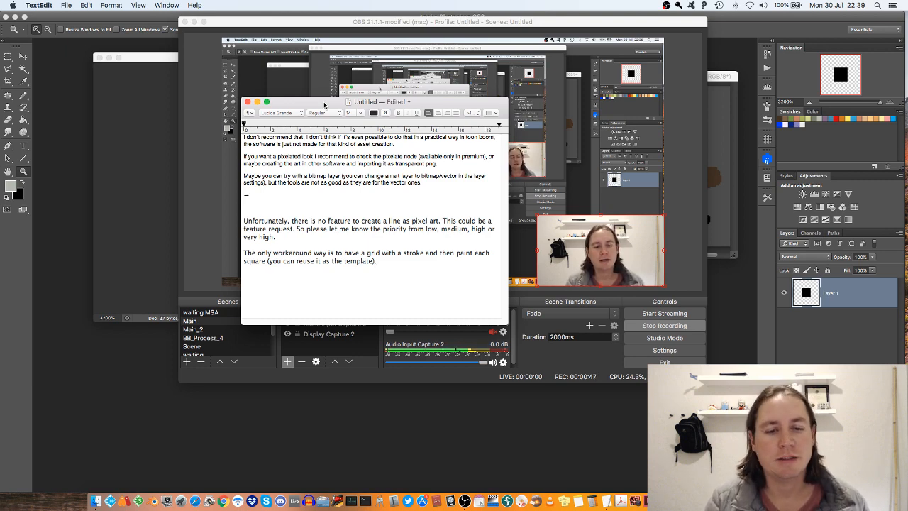
Step: Switch to Photoshop and check the pixel dimensions of pixelbrush.psd in the Image Size settings without changing them
{"action": "key", "text": "super+Tab"}
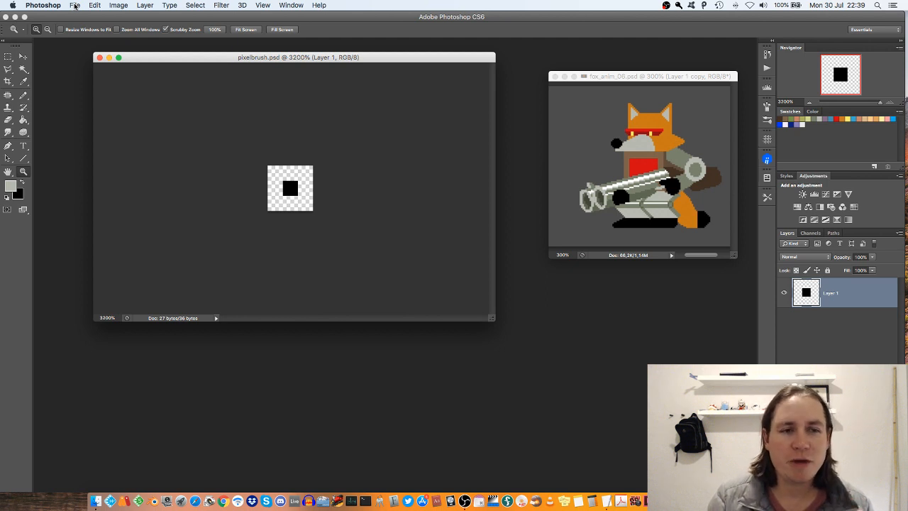
{"action": "left_click", "coordinate": [118, 5]}
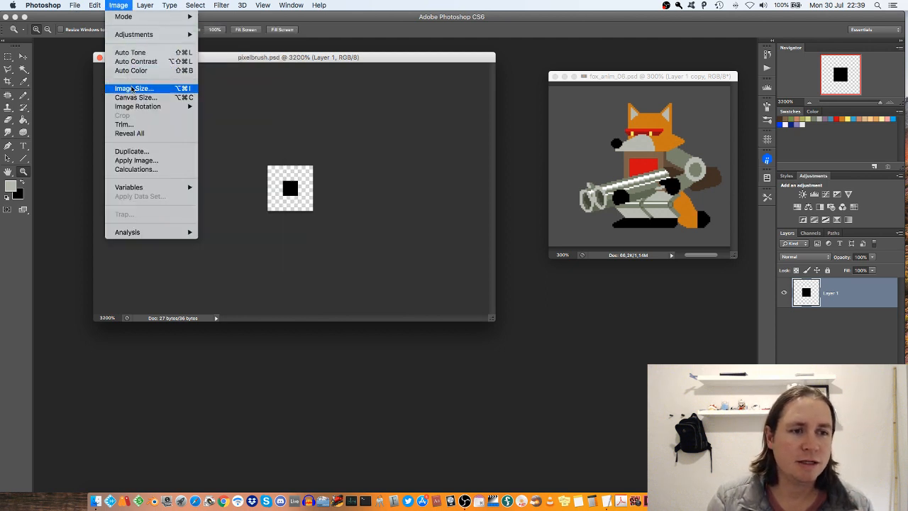
{"action": "left_click", "coordinate": [135, 88]}
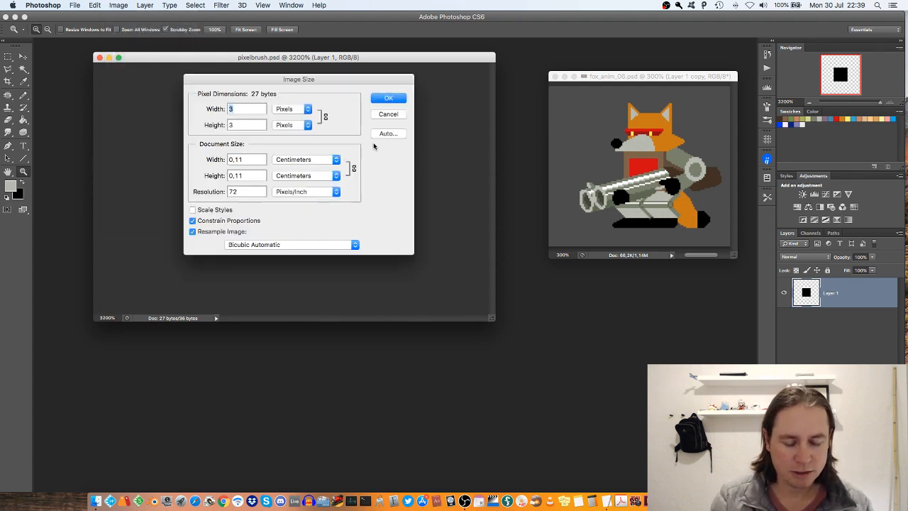
{"action": "key", "text": "super+Tab"}
{"action": "key", "text": "super+Tab"}
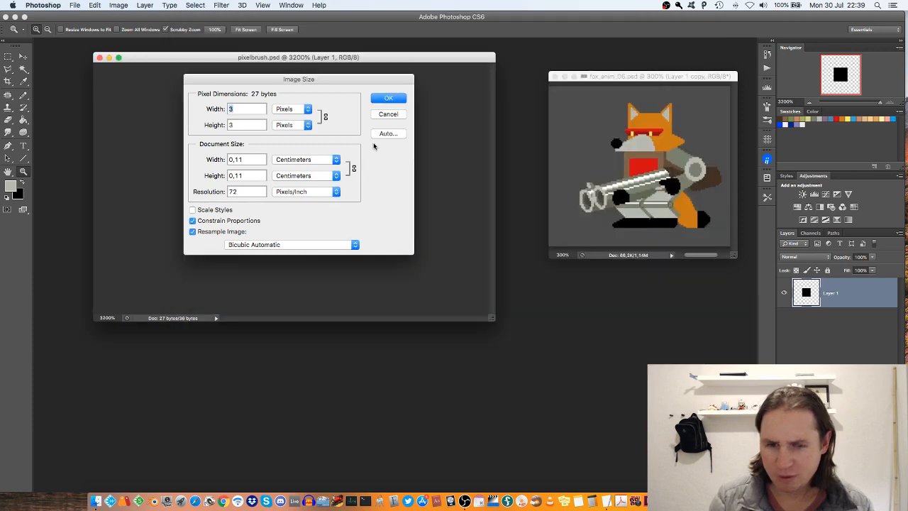
{"action": "left_click", "coordinate": [388, 114]}
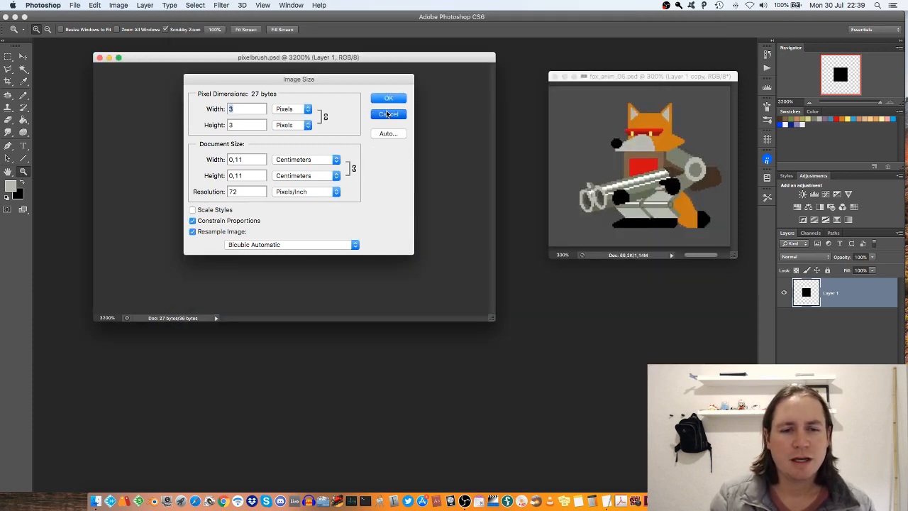
Step: Paint the centre pixel of pixelbrush.psd black using the Pencil tool at 1 px with the default colours
{"action": "key", "text": "b"}
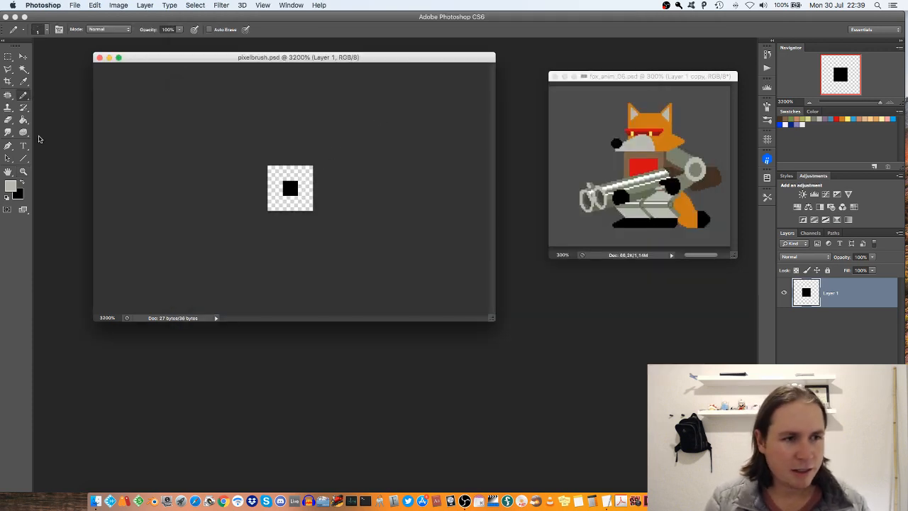
{"action": "left_click", "coordinate": [24, 95]}
{"action": "left_click", "coordinate": [42, 102]}
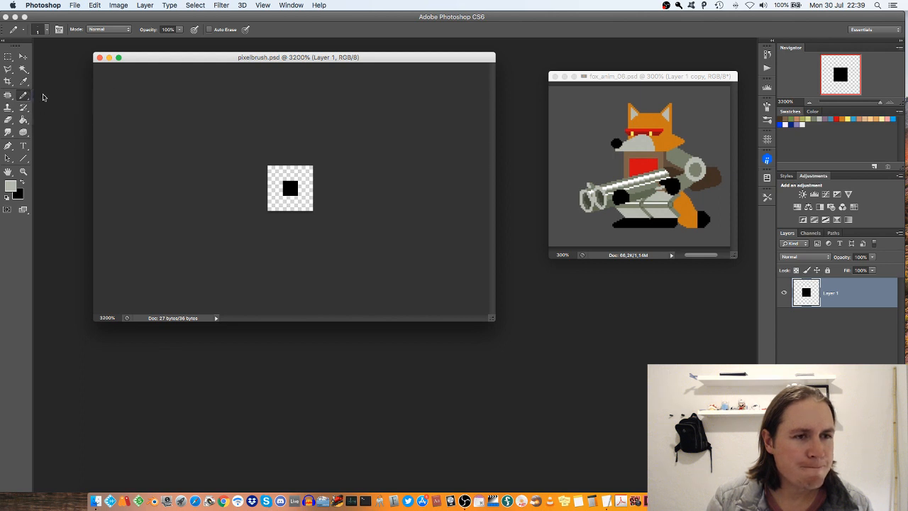
{"action": "right_click", "coordinate": [290, 185]}
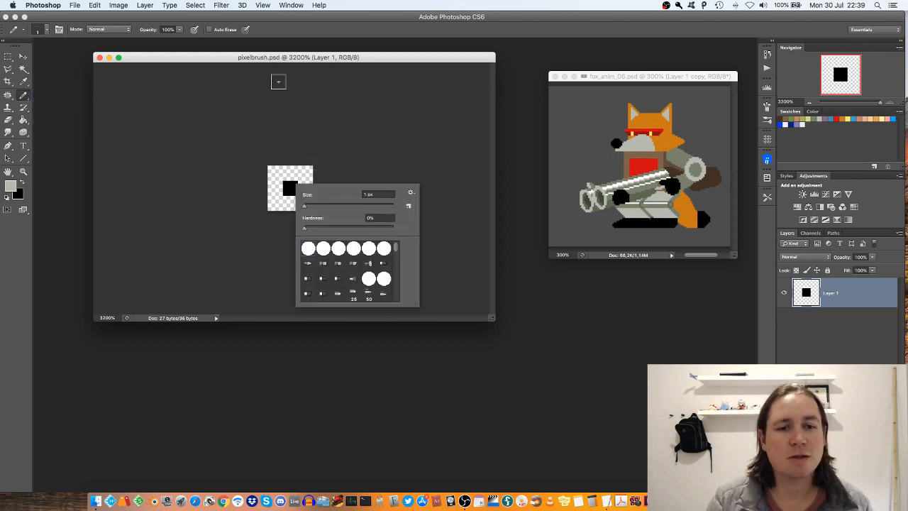
{"action": "left_click", "coordinate": [292, 56]}
{"action": "key", "text": "d"}
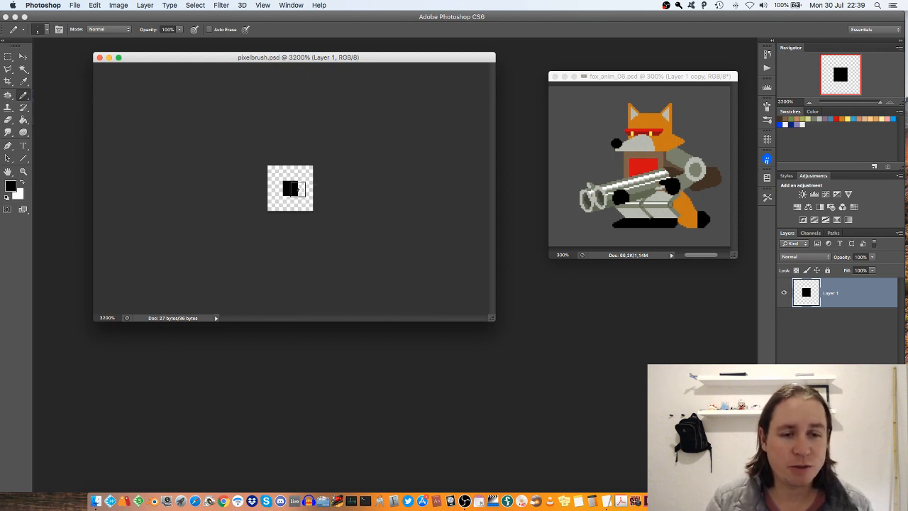
{"action": "left_click", "coordinate": [290, 187]}
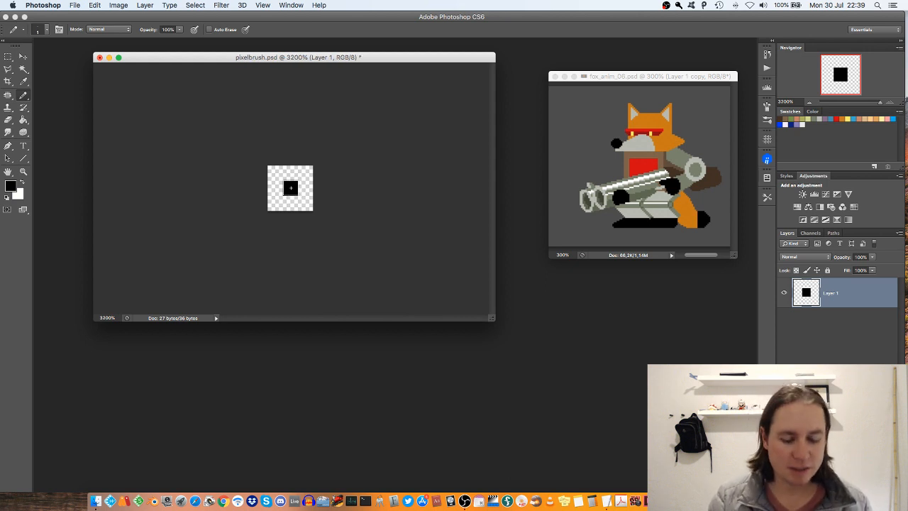
Step: Start saving a copy of the brush image in Targa format as pixelbrush_02.tga in the Temp folder, up to the Targa options
{"action": "key", "text": "super+alt+shift+s"}
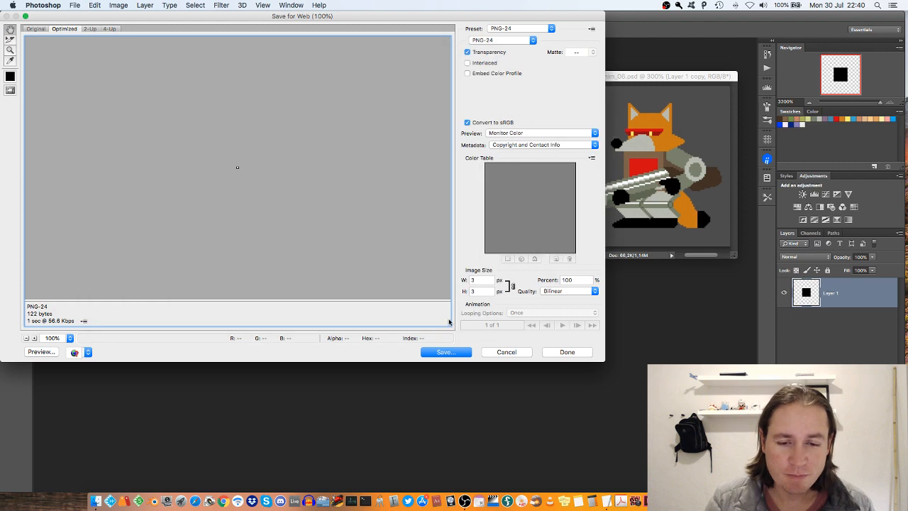
{"action": "left_click", "coordinate": [503, 351]}
{"action": "left_click", "coordinate": [75, 5]}
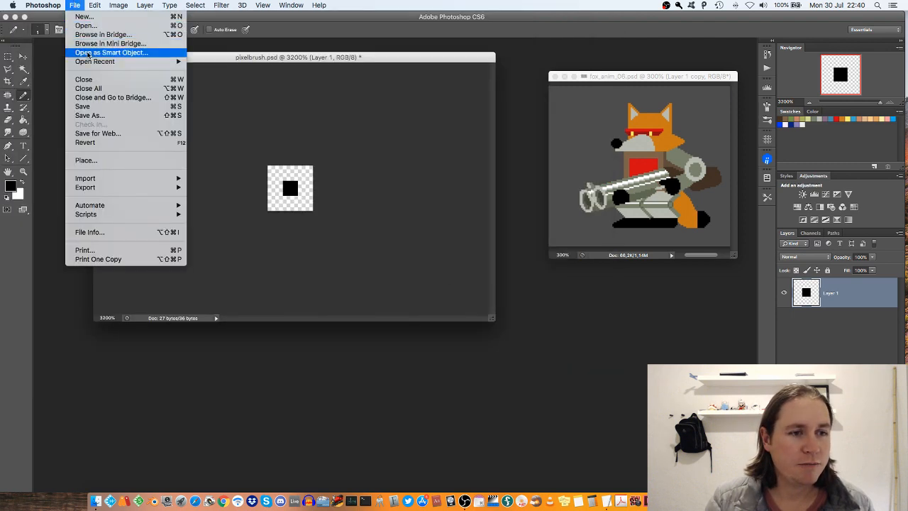
{"action": "left_click", "coordinate": [90, 115]}
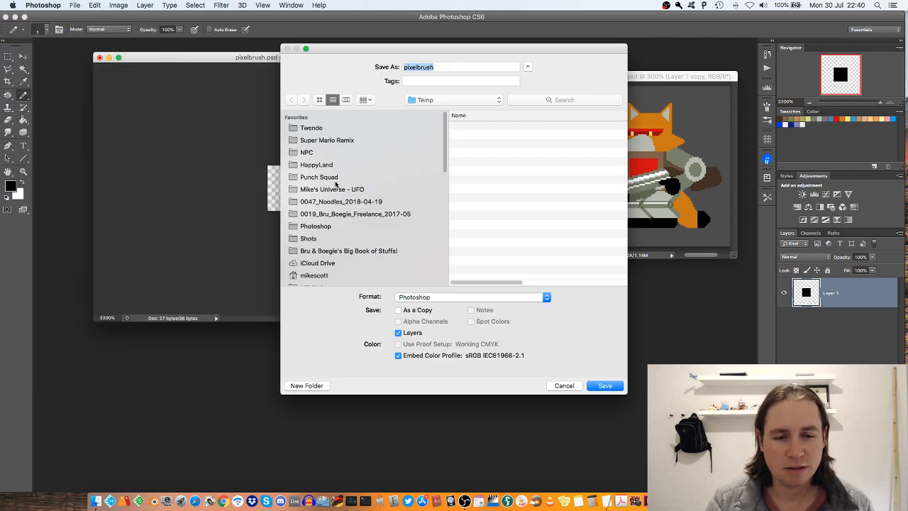
{"action": "left_click", "coordinate": [452, 296]}
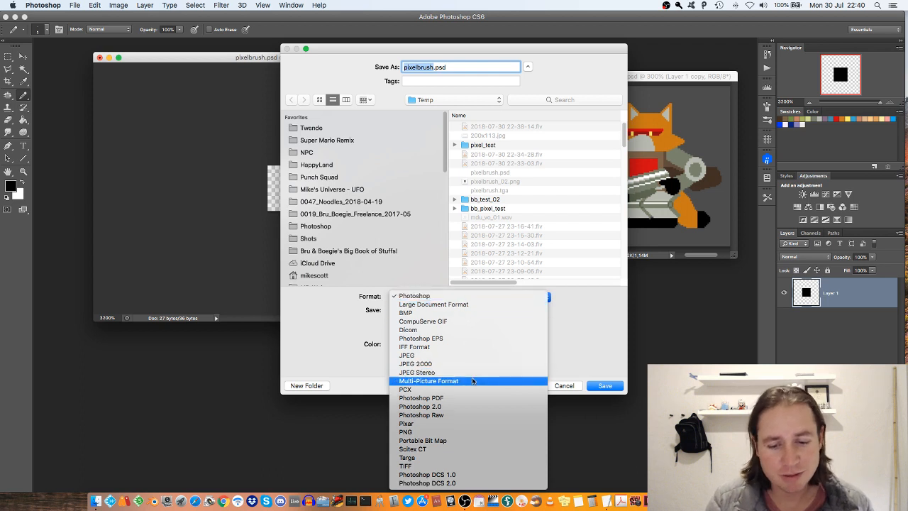
{"action": "left_click", "coordinate": [426, 415]}
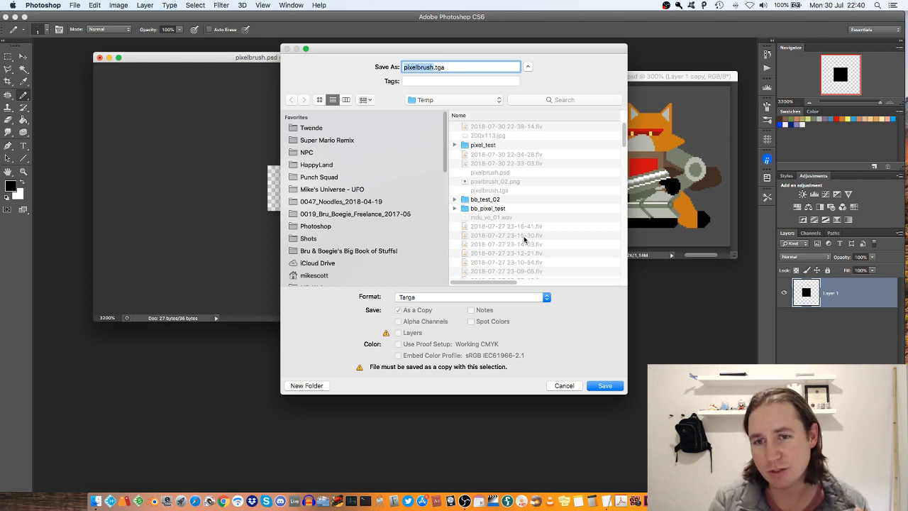
{"action": "key", "text": "Right"}
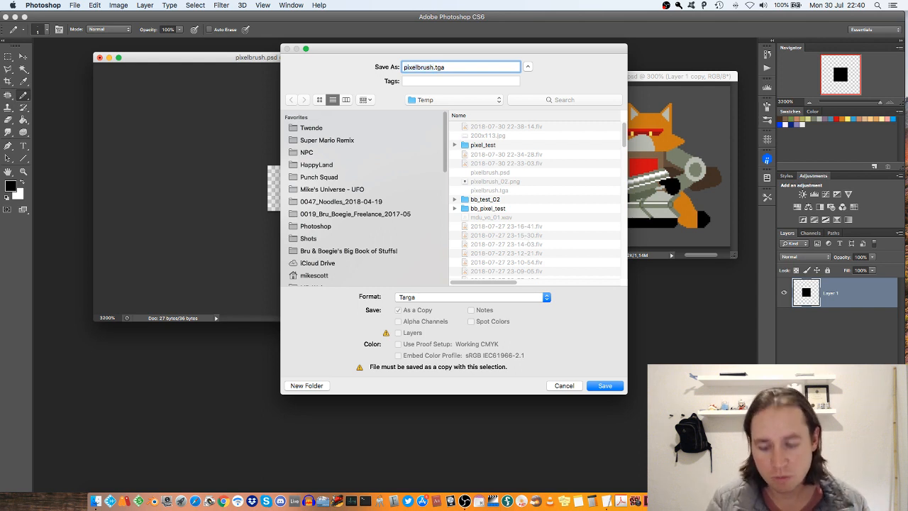
{"action": "type", "text": "_02"}
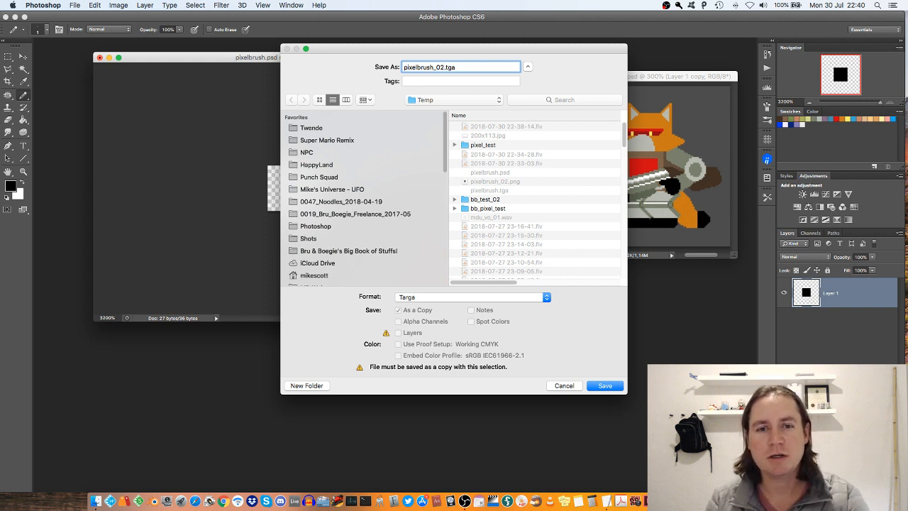
{"action": "key", "text": "Return"}
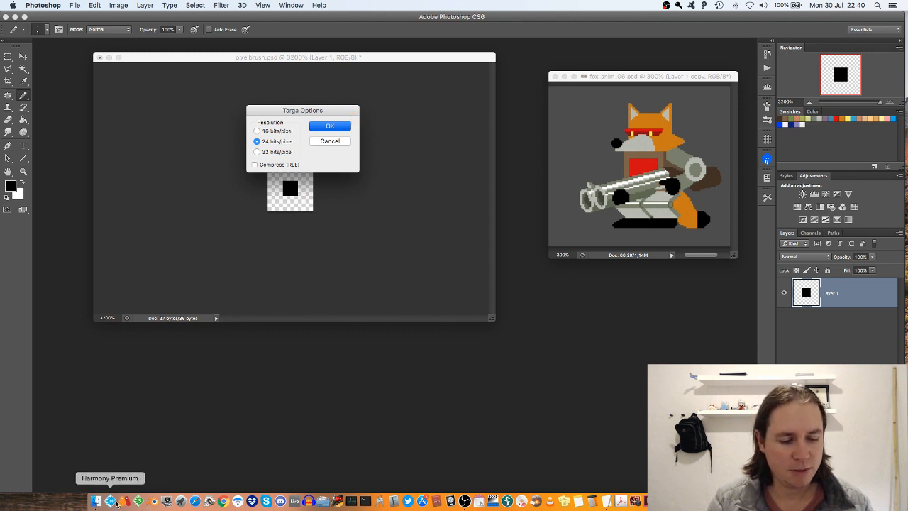
Step: Switch to Harmony Premium and create a new HDTV_1080p24 scene named testpixel_02
{"action": "left_click", "coordinate": [111, 500]}
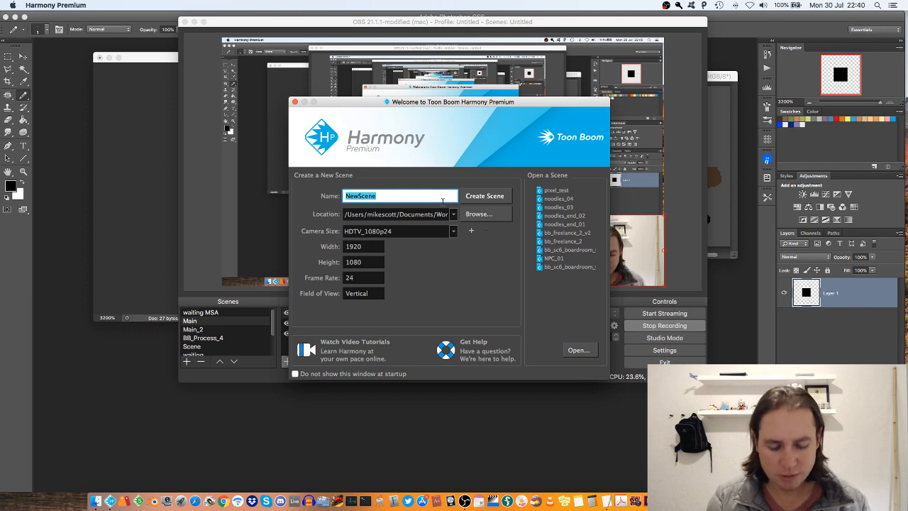
{"action": "type", "text": "testy"}
{"action": "key", "text": "BackSpace"}
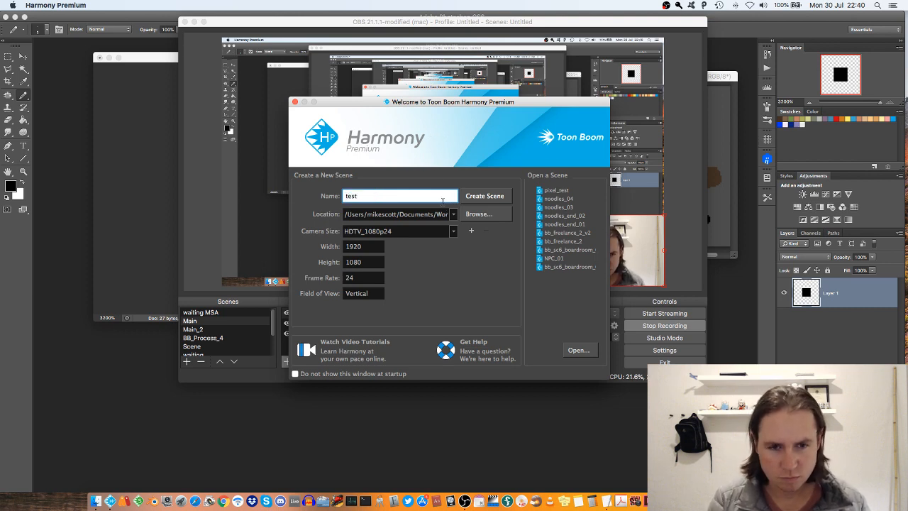
{"action": "type", "text": "pixel_02"}
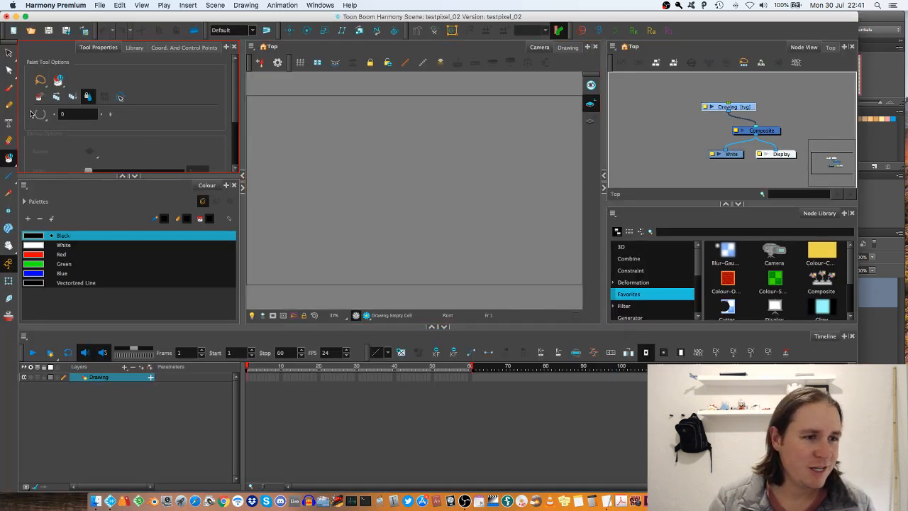
Step: Select the Brush tool and add a drawing layer with both Line Art and Colour Art set to Bitmap
{"action": "left_click", "coordinate": [10, 88]}
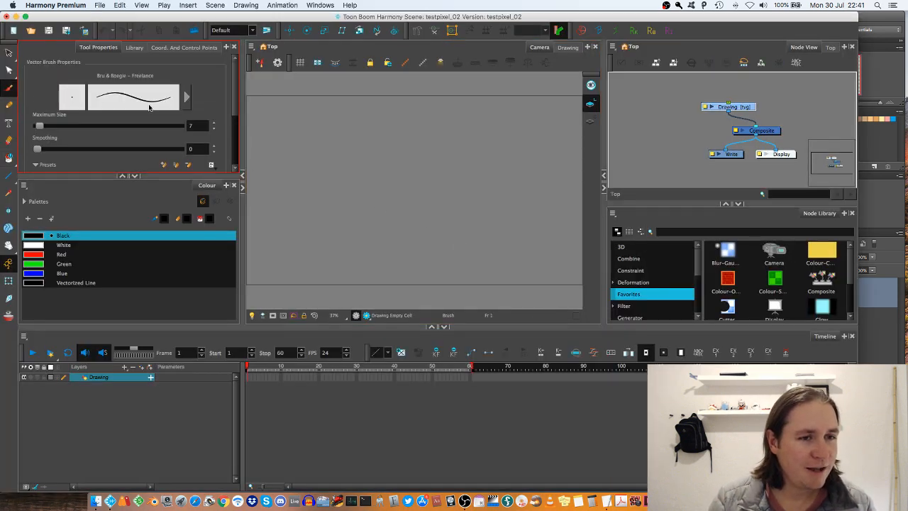
{"action": "left_click", "coordinate": [122, 378]}
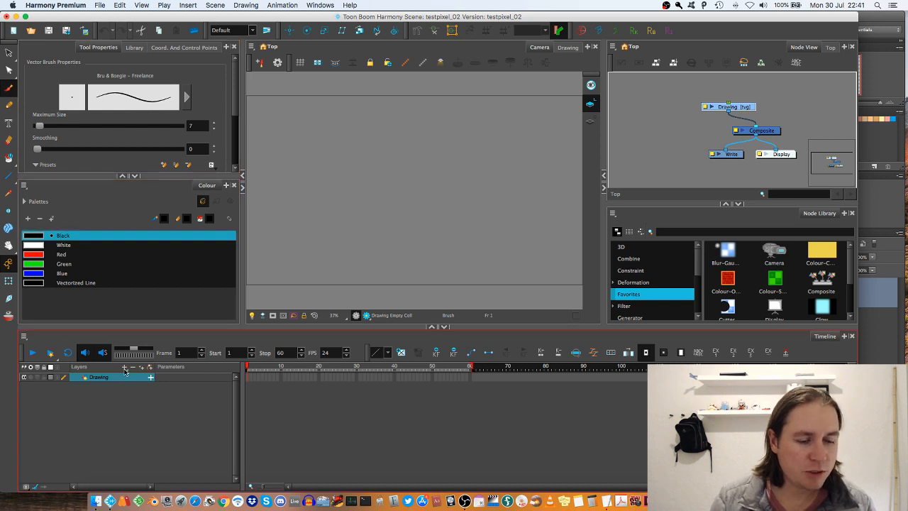
{"action": "left_click", "coordinate": [141, 368]}
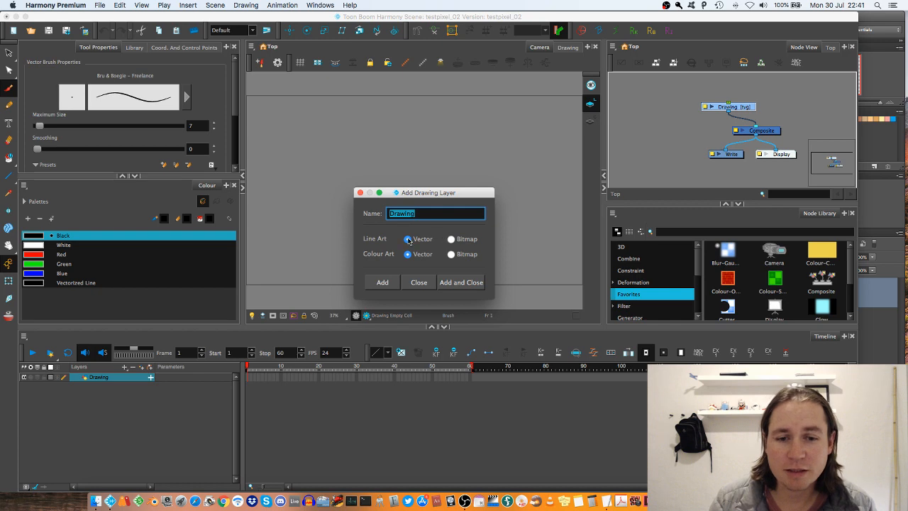
{"action": "left_click", "coordinate": [453, 240]}
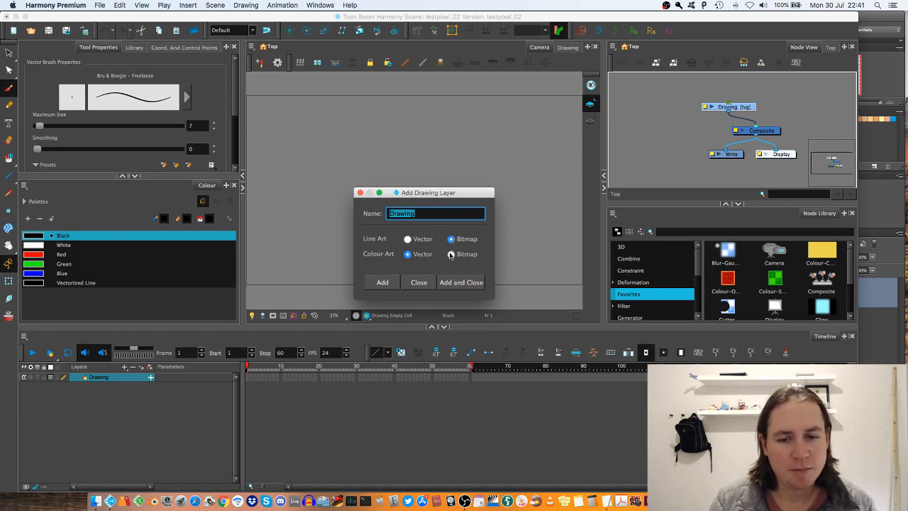
{"action": "left_click", "coordinate": [452, 255]}
{"action": "left_click", "coordinate": [458, 284]}
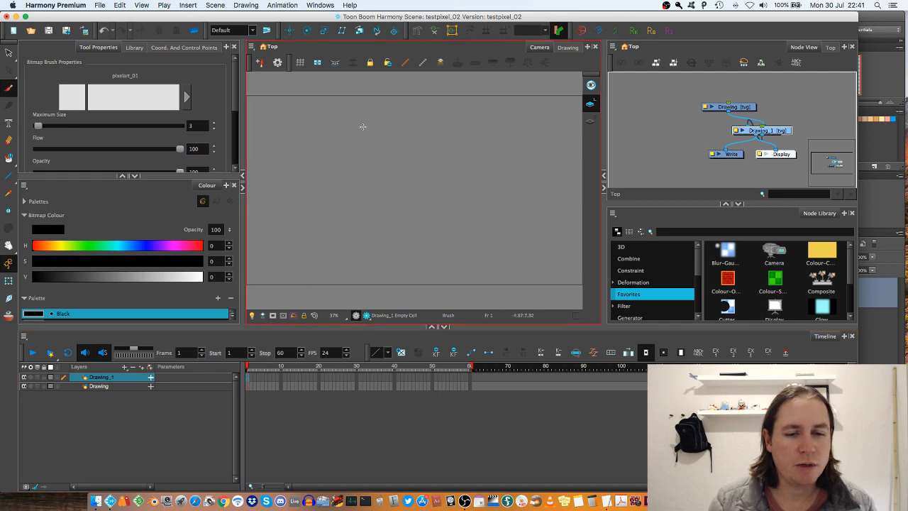
Step: Draw a freehand test line with the size 3 pixelart_01 brush on the bitmap layer and undo it
{"action": "mouse_move", "coordinate": [360, 128]}
{"action": "left_mouse_down"}
{"action": "mouse_move", "coordinate": [378, 213]}
{"action": "mouse_move", "coordinate": [424, 222]}
{"action": "left_mouse_up"}
{"action": "scroll", "coordinate": [413, 214], "scroll_direction": "up", "scroll_amount": 8}
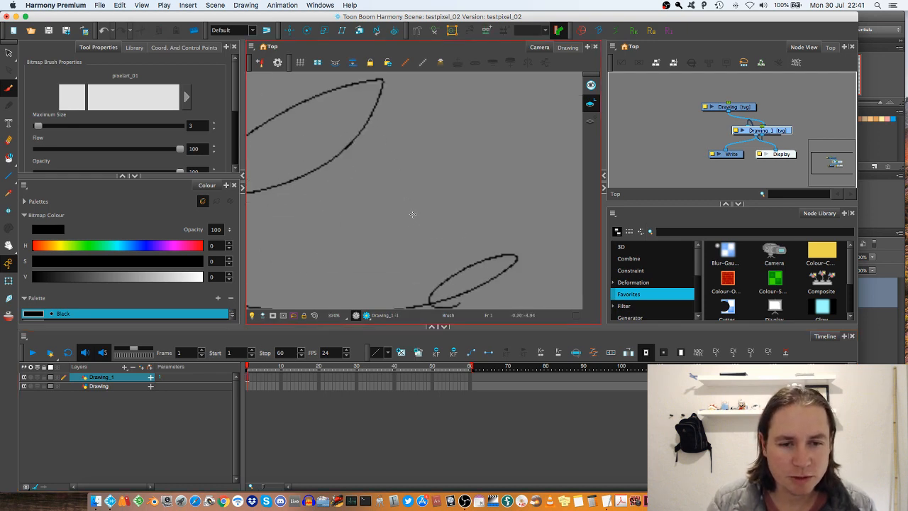
{"action": "key", "text": "super+z"}
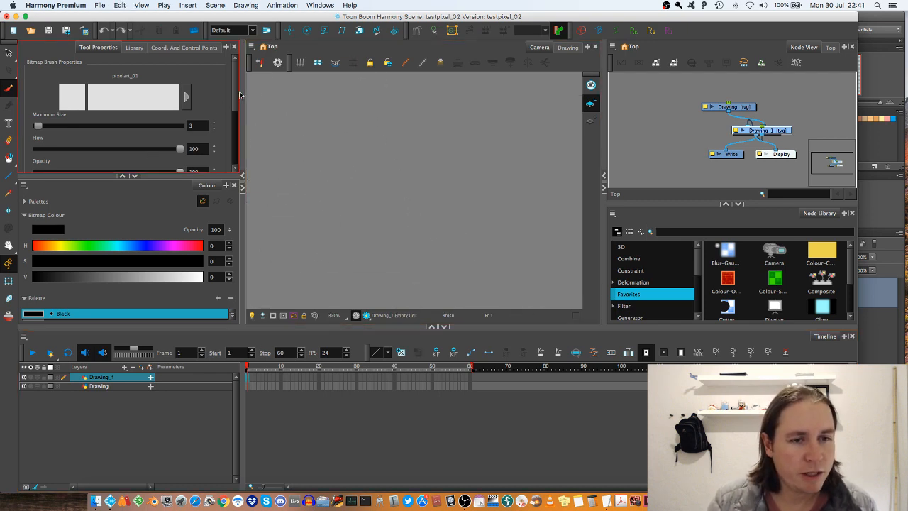
Step: Select the Chinese Brush preset as the base brush and open its bitmap brush properties
{"action": "left_click_drag", "start_coordinate": [234, 99], "coordinate": [234, 135]}
{"action": "scroll", "coordinate": [119, 126], "scroll_direction": "up", "scroll_amount": 5}
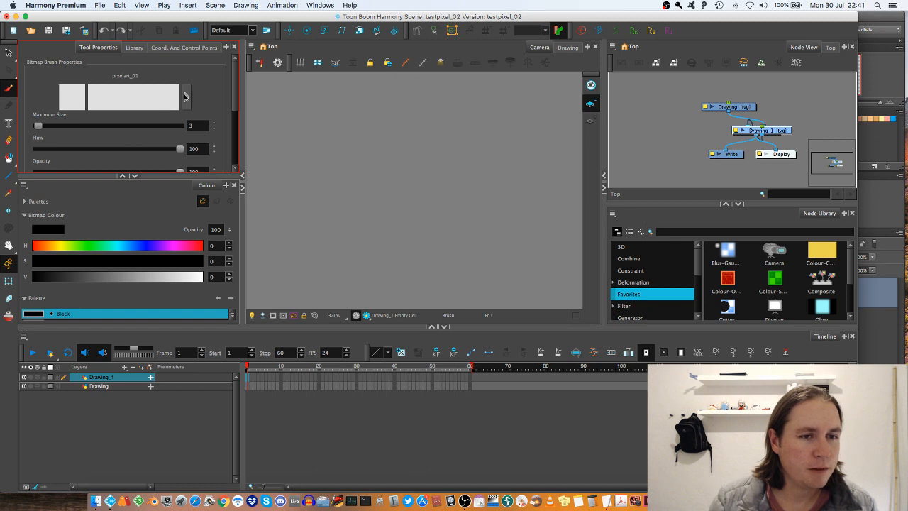
{"action": "left_click", "coordinate": [184, 96]}
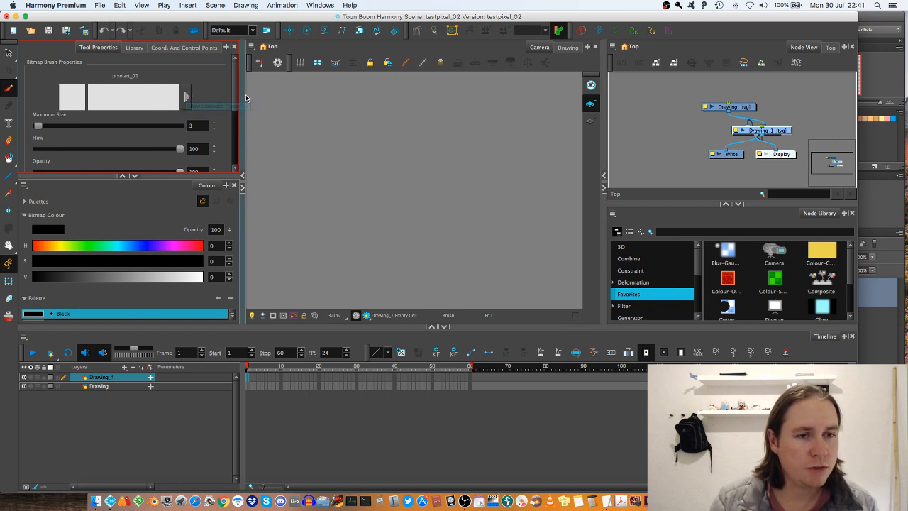
{"action": "scroll", "coordinate": [156, 125], "scroll_direction": "down", "scroll_amount": 3}
{"action": "scroll", "coordinate": [156, 125], "scroll_direction": "down", "scroll_amount": 5}
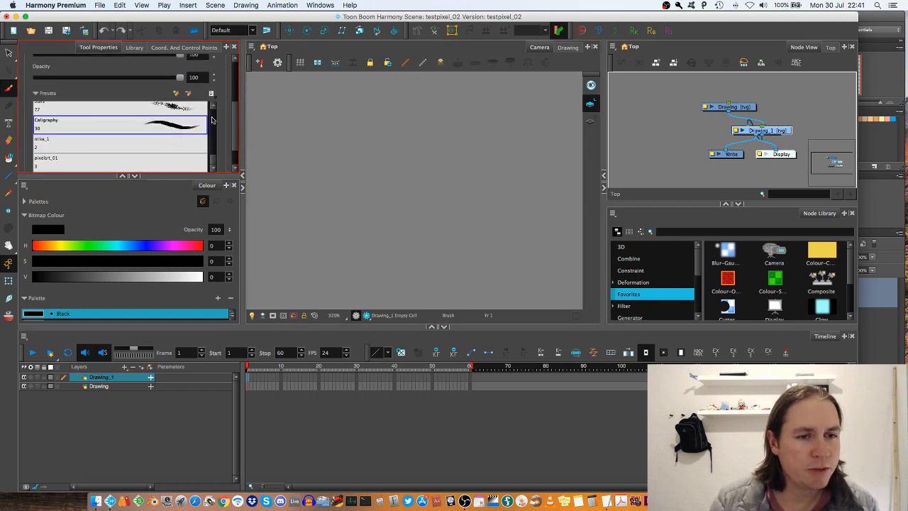
{"action": "left_click", "coordinate": [195, 127]}
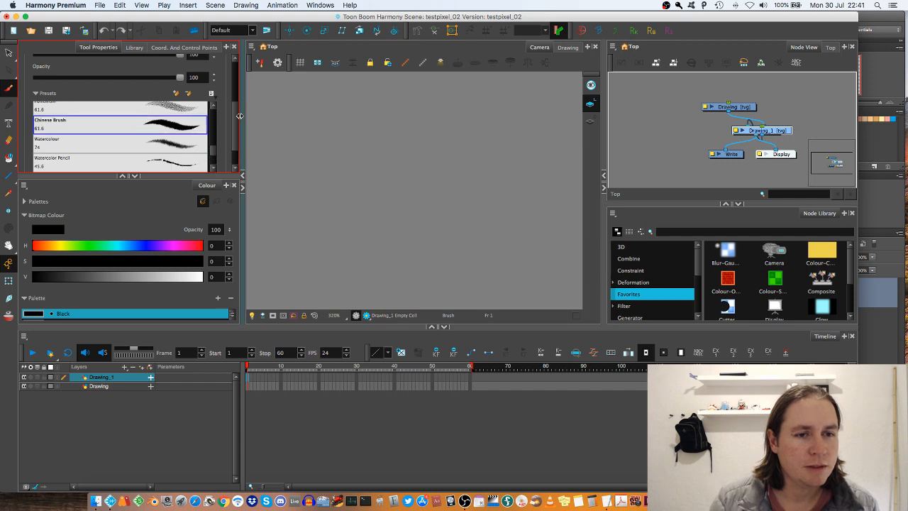
{"action": "scroll", "coordinate": [224, 92], "scroll_direction": "up", "scroll_amount": 5}
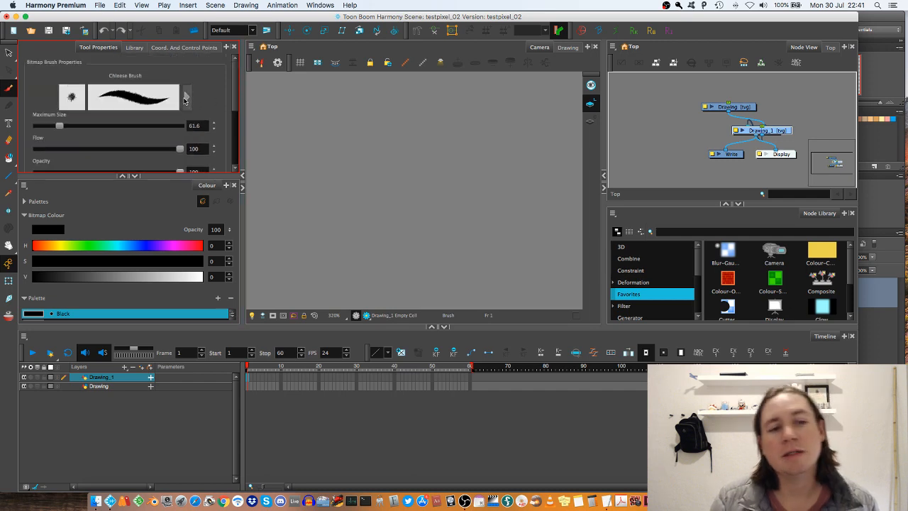
{"action": "left_click", "coordinate": [186, 98]}
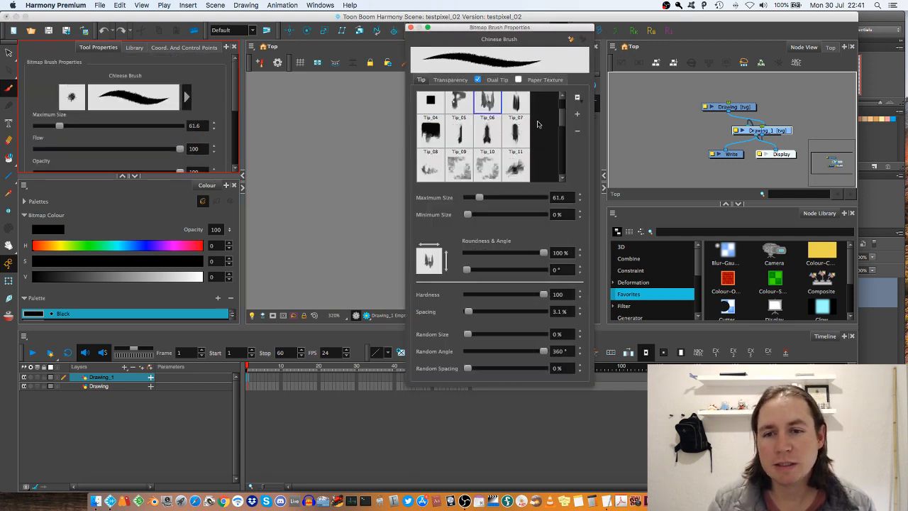
Step: Add pixelbrush_02.tga from the Temp folder as the tip of the brush
{"action": "left_click_drag", "start_coordinate": [544, 29], "coordinate": [426, 72]}
{"action": "scroll", "coordinate": [447, 149], "scroll_direction": "up", "scroll_amount": 3}
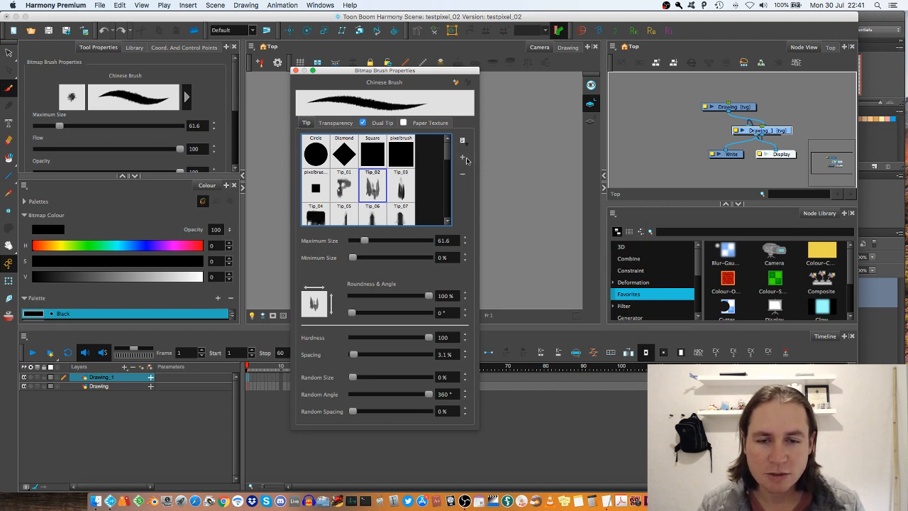
{"action": "left_click", "coordinate": [463, 159]}
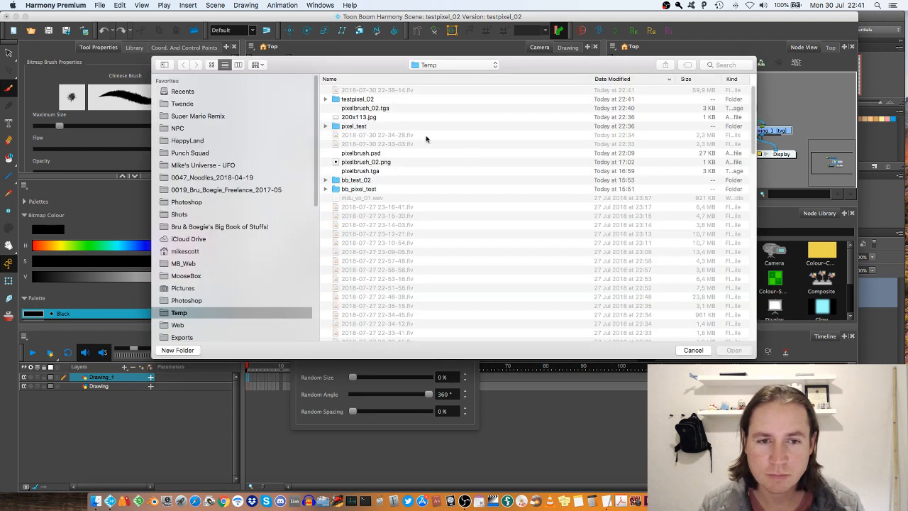
{"action": "double_click", "coordinate": [378, 109]}
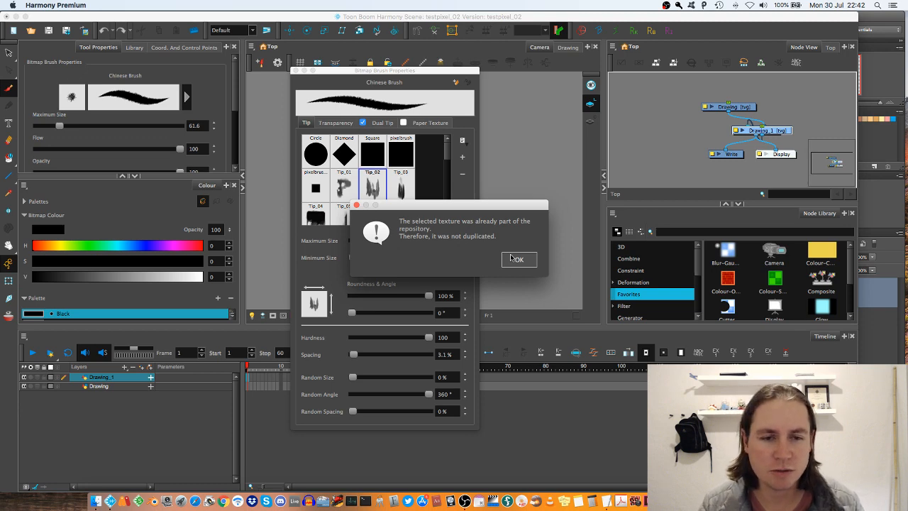
{"action": "left_click", "coordinate": [516, 259]}
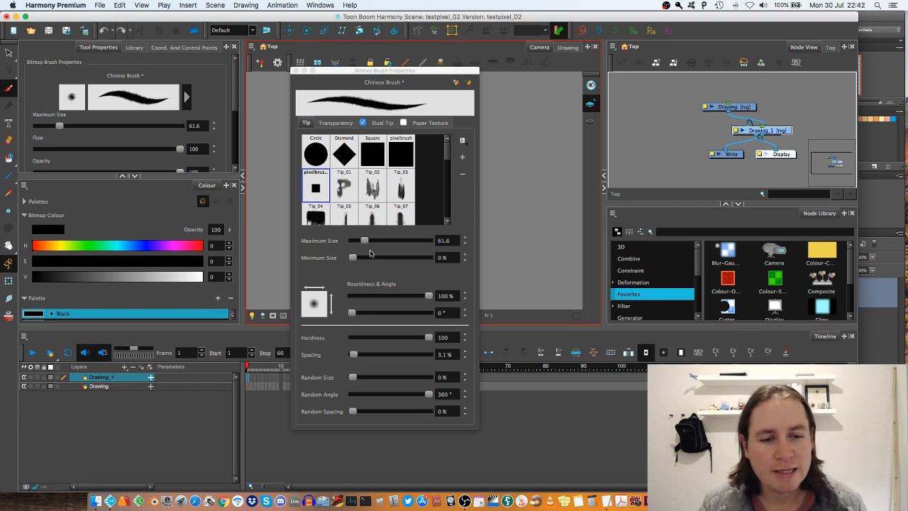
Step: Set the tip's maximum size to 3, minimum size to 0%, spacing to 1% and random angle to 0°
{"action": "left_click_drag", "start_coordinate": [453, 242], "coordinate": [414, 239]}
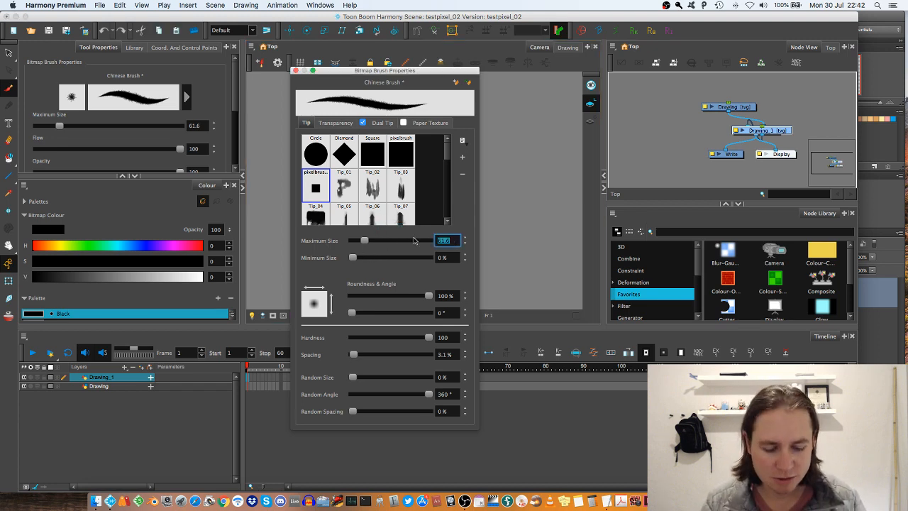
{"action": "type", "text": "3"}
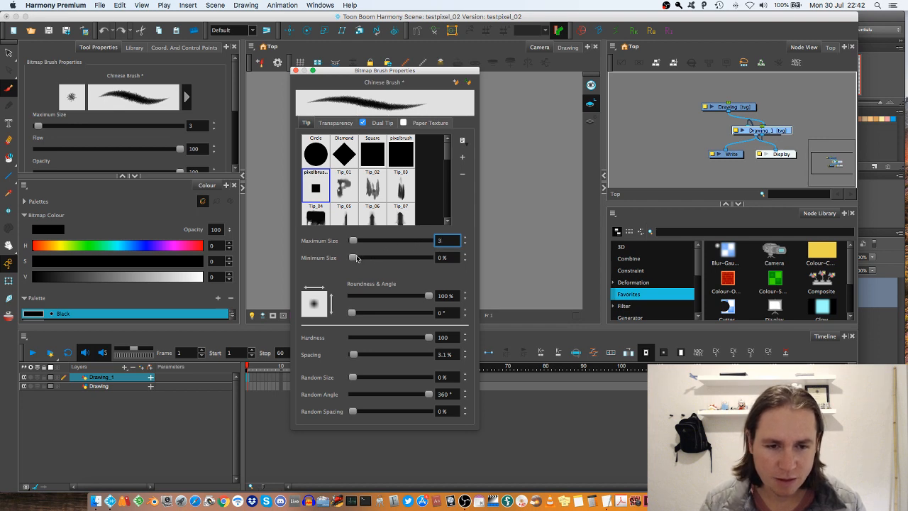
{"action": "left_click_drag", "start_coordinate": [355, 257], "coordinate": [342, 258]}
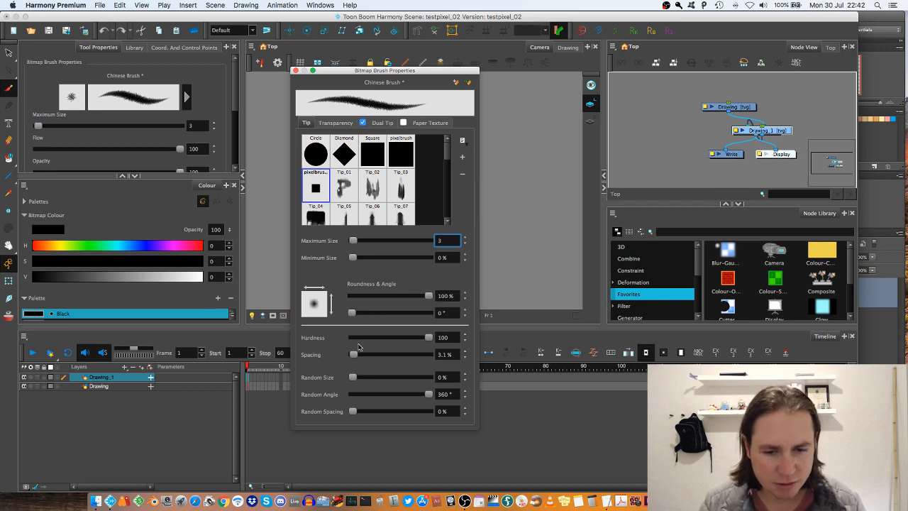
{"action": "left_click_drag", "start_coordinate": [351, 356], "coordinate": [310, 354]}
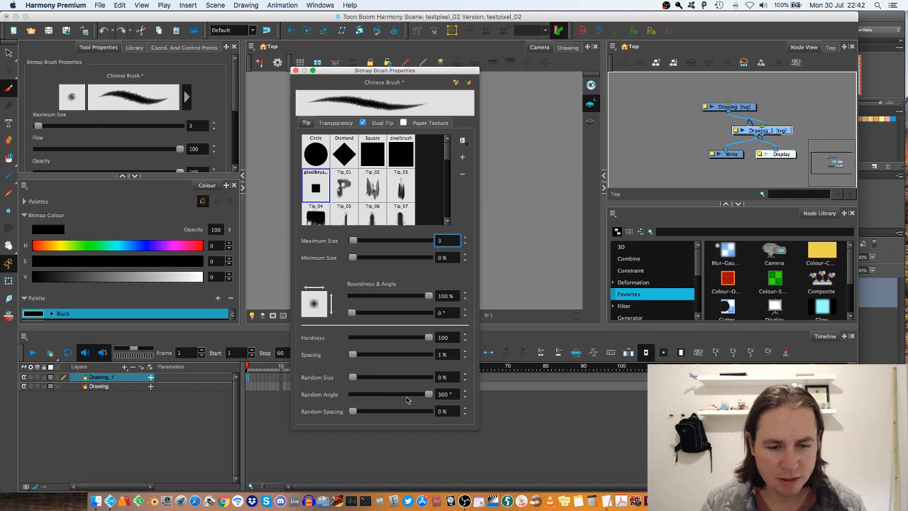
{"action": "left_click_drag", "start_coordinate": [430, 394], "coordinate": [280, 391]}
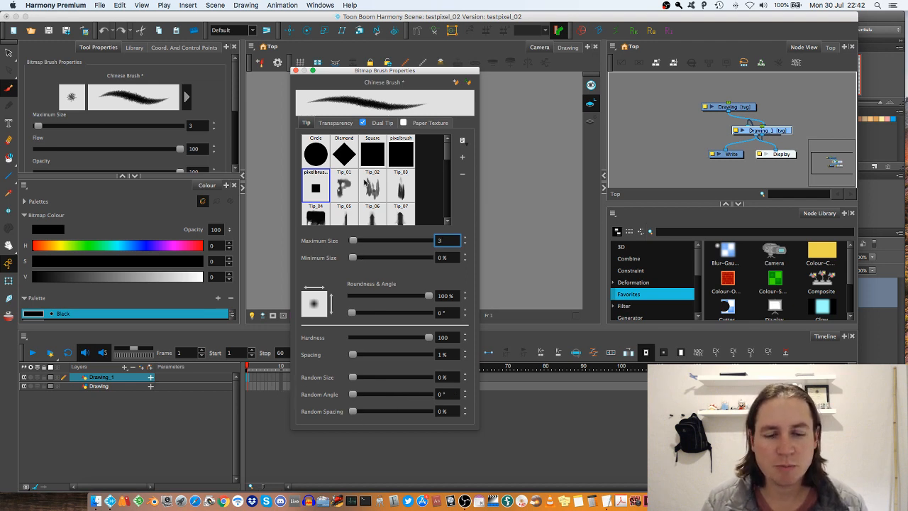
Step: Turn off the brush's dual tip and antialiasing, and close the bitmap brush properties
{"action": "left_click", "coordinate": [363, 123]}
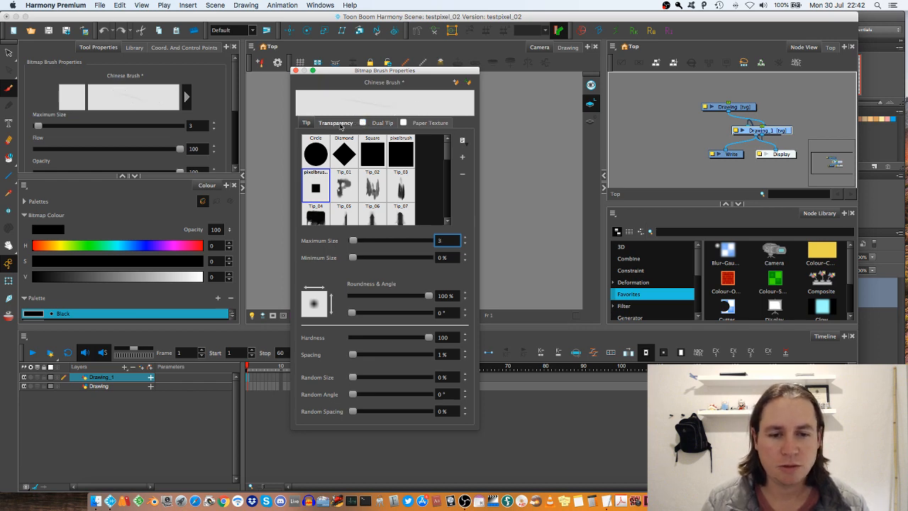
{"action": "left_click", "coordinate": [339, 123]}
{"action": "left_click", "coordinate": [354, 139]}
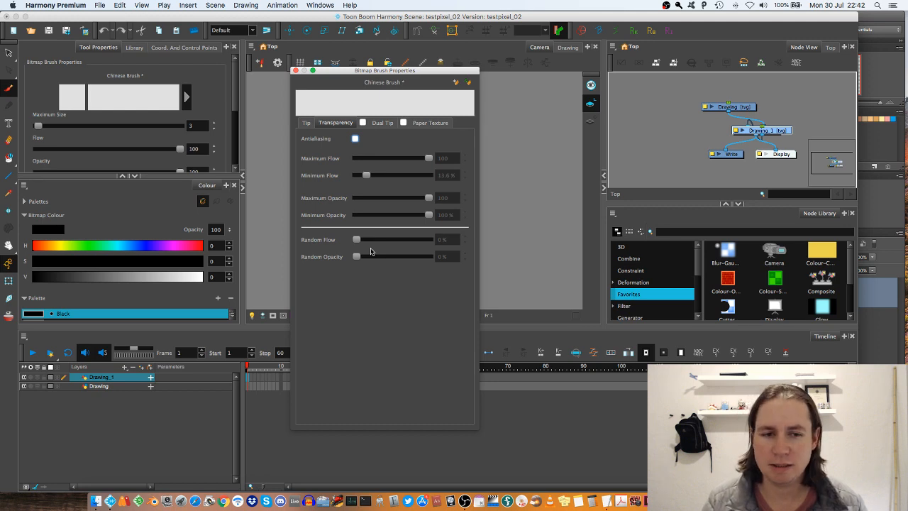
{"action": "left_click", "coordinate": [306, 123]}
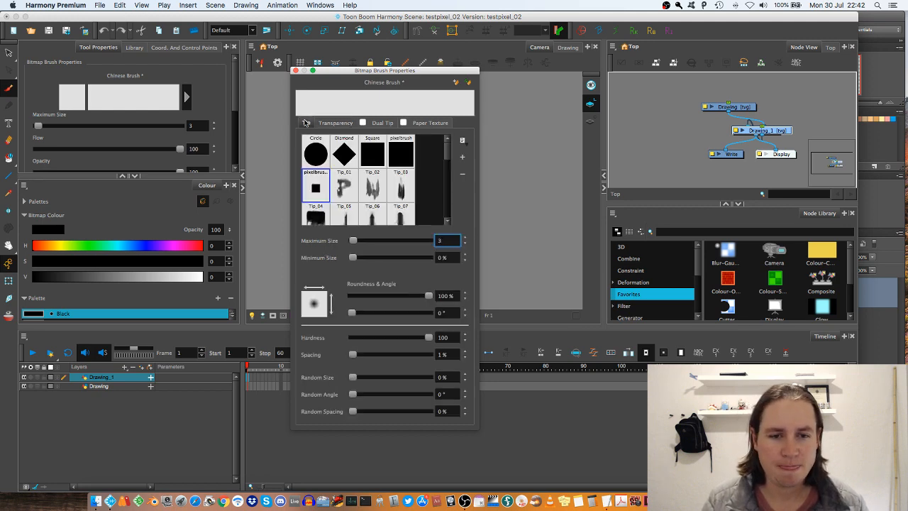
{"action": "left_click", "coordinate": [296, 70]}
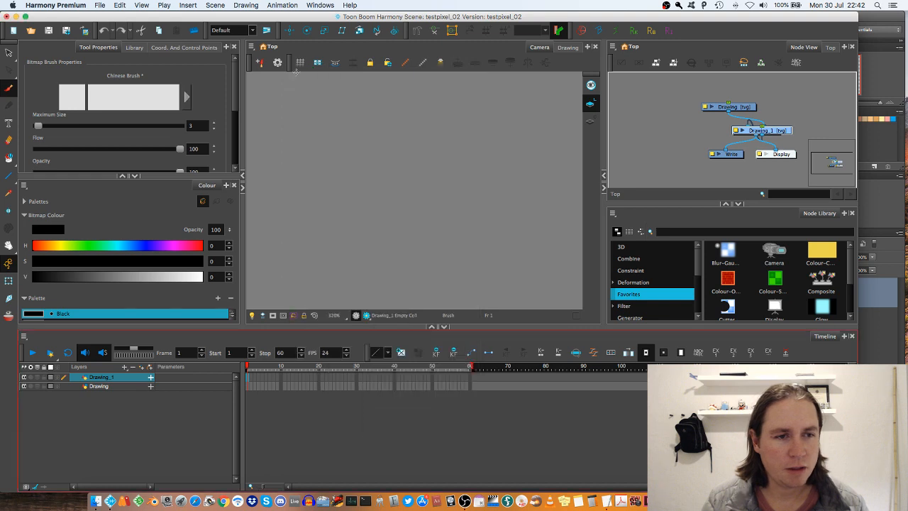
Step: Draw a looping freehand test line with the modified brush on the Drawing_1 bitmap layer
{"action": "left_click_drag", "start_coordinate": [399, 196], "coordinate": [448, 238]}
{"action": "scroll", "coordinate": [431, 224], "scroll_direction": "up", "scroll_amount": 3}
{"action": "scroll", "coordinate": [430, 224], "scroll_direction": "up", "scroll_amount": 3}
{"action": "scroll", "coordinate": [431, 224], "scroll_direction": "down", "scroll_amount": 1}
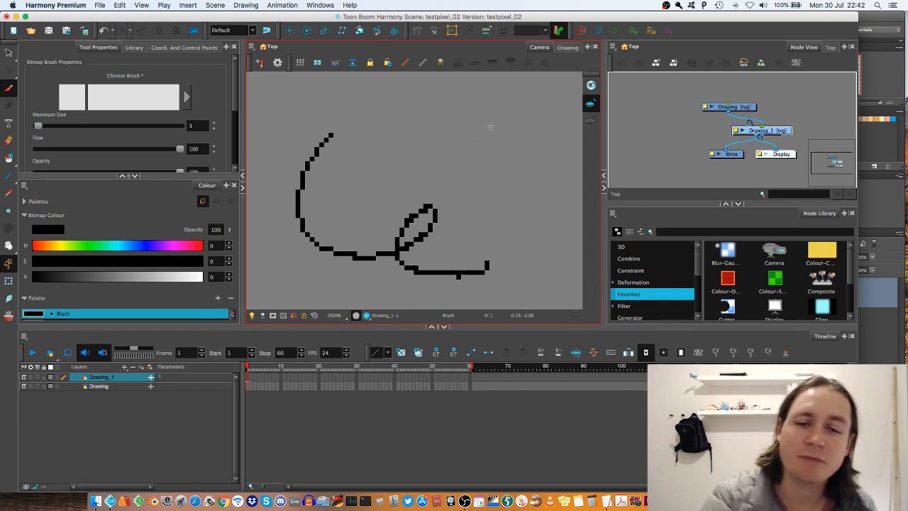
Step: Draw a simple cartoon face with two eyes, a nose, a round head outline and a mouth beside the test line
{"action": "mouse_move", "coordinate": [490, 129]}
{"action": "left_mouse_down"}
{"action": "mouse_move", "coordinate": [486, 168]}
{"action": "mouse_move", "coordinate": [495, 135]}
{"action": "mouse_move", "coordinate": [477, 156]}
{"action": "mouse_move", "coordinate": [481, 140]}
{"action": "mouse_move", "coordinate": [456, 129]}
{"action": "mouse_move", "coordinate": [478, 163]}
{"action": "mouse_move", "coordinate": [459, 147]}
{"action": "mouse_move", "coordinate": [498, 148]}
{"action": "mouse_move", "coordinate": [478, 185]}
{"action": "left_mouse_up"}
{"action": "left_click_drag", "start_coordinate": [427, 127], "coordinate": [512, 220]}
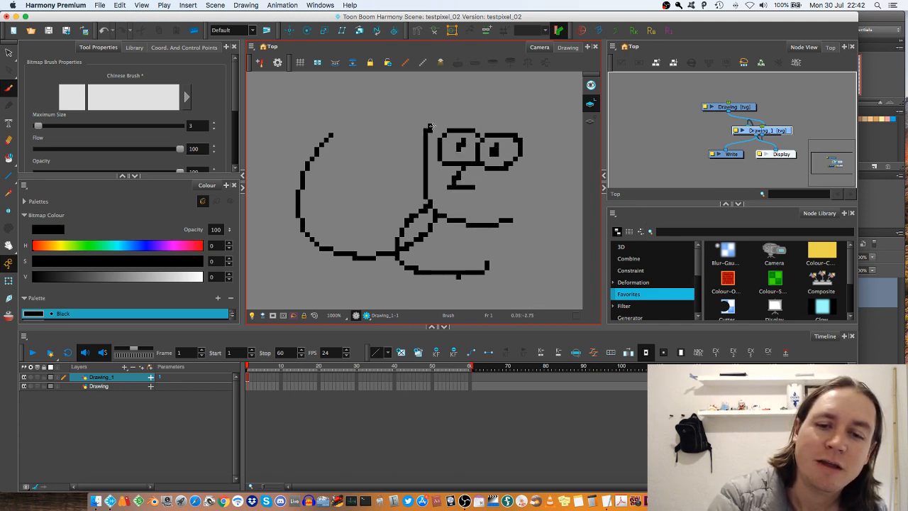
{"action": "mouse_move", "coordinate": [430, 126]}
{"action": "left_mouse_down"}
{"action": "mouse_move", "coordinate": [495, 96]}
{"action": "mouse_move", "coordinate": [514, 218]}
{"action": "left_mouse_up"}
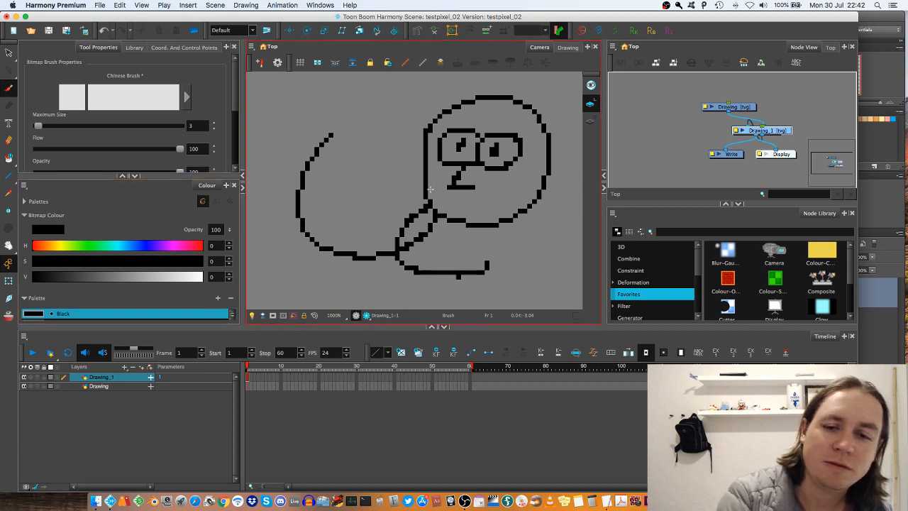
{"action": "left_click_drag", "start_coordinate": [430, 189], "coordinate": [504, 202]}
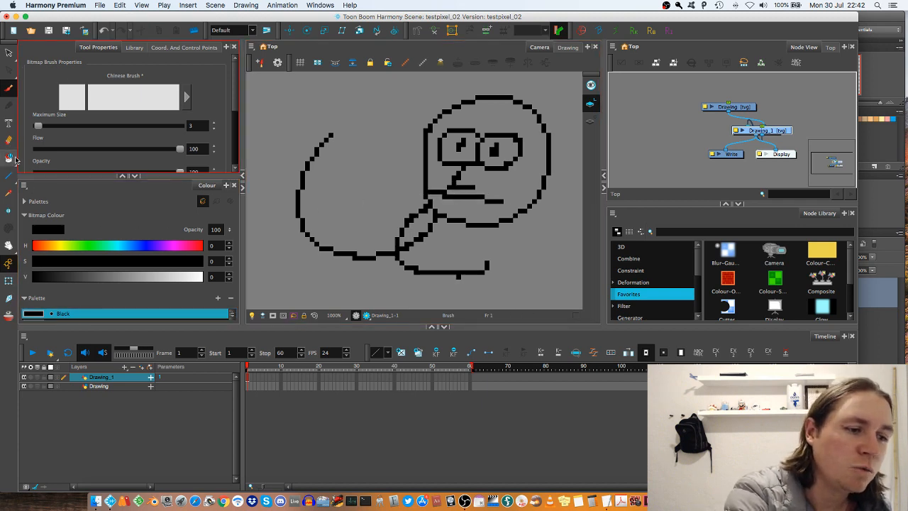
Step: Fill the cartoon head with the palette's Green and both eyes with White using the Paint tool
{"action": "left_click_drag", "start_coordinate": [16, 160], "coordinate": [32, 183]}
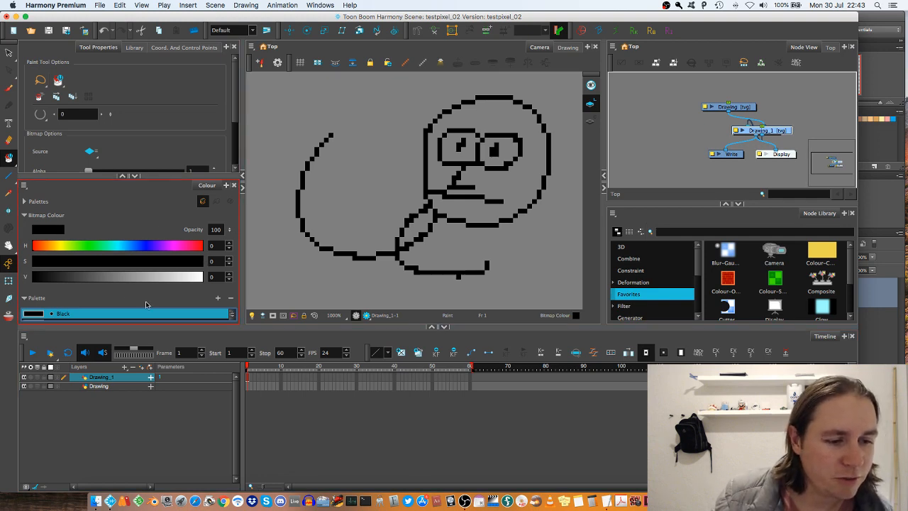
{"action": "left_click", "coordinate": [25, 215]}
{"action": "left_click", "coordinate": [39, 272]}
{"action": "left_click", "coordinate": [505, 180]}
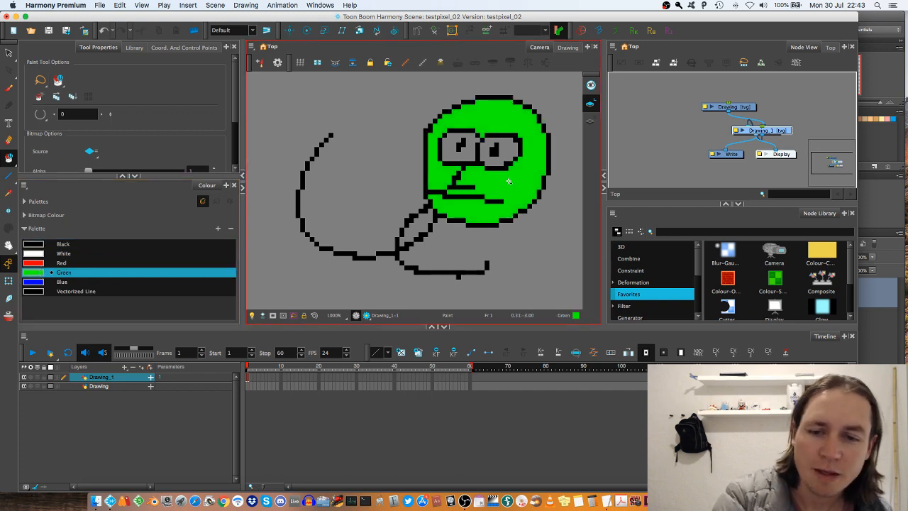
{"action": "left_click", "coordinate": [43, 253]}
{"action": "left_click", "coordinate": [459, 156]}
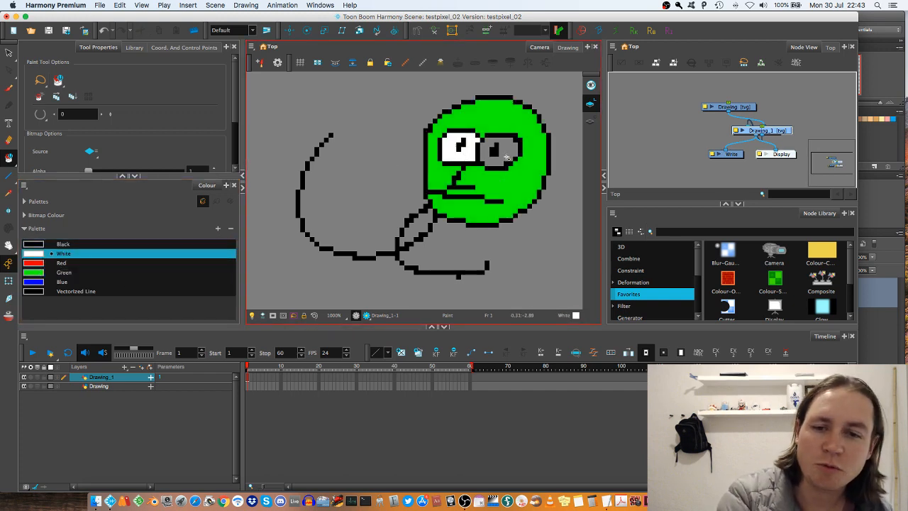
{"action": "left_click", "coordinate": [498, 151]}
Step: Go to frame 2 of Drawing_1 and turn on onion skin to show the previous drawing
{"action": "left_click", "coordinate": [251, 376]}
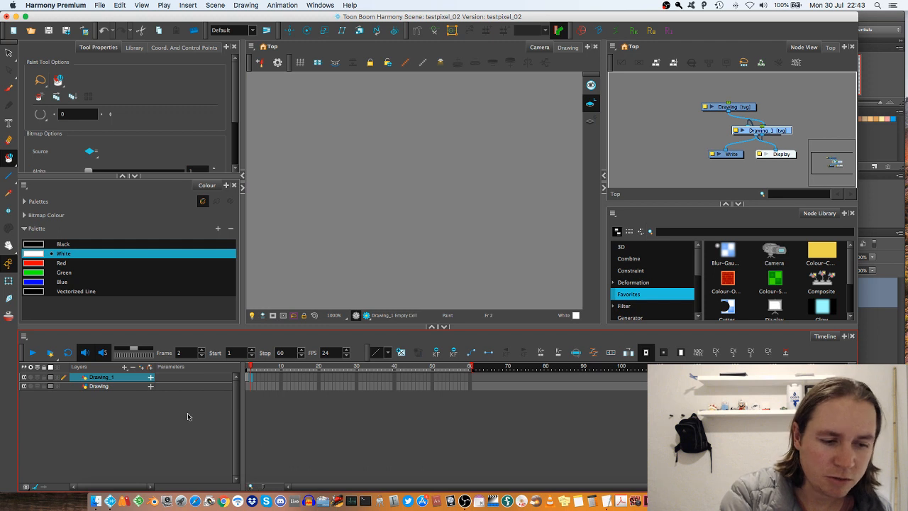
{"action": "left_click", "coordinate": [9, 316]}
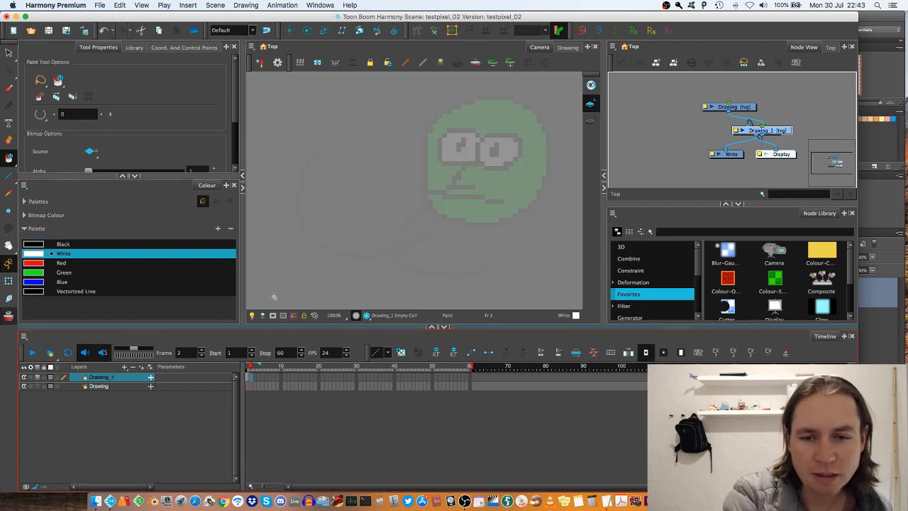
{"action": "scroll", "coordinate": [520, 188], "scroll_direction": "down", "scroll_amount": 10}
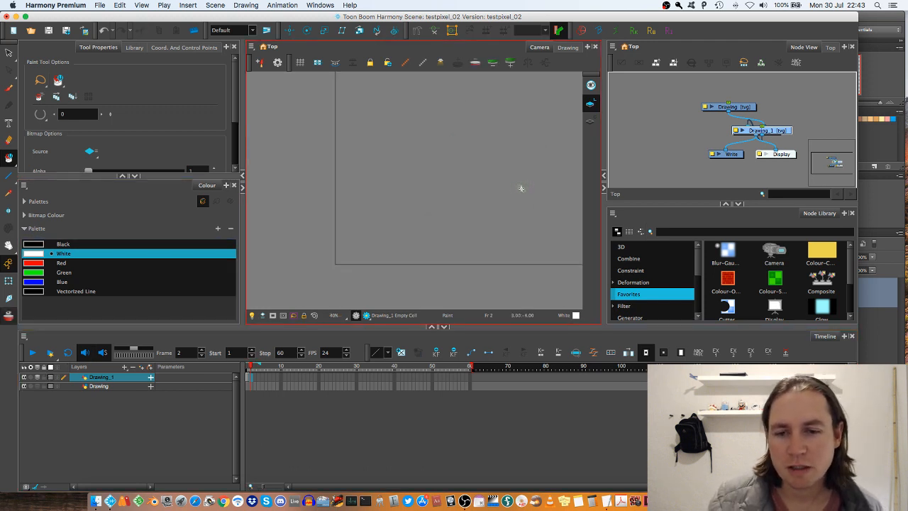
{"action": "left_click_drag", "start_coordinate": [530, 183], "coordinate": [454, 194]}
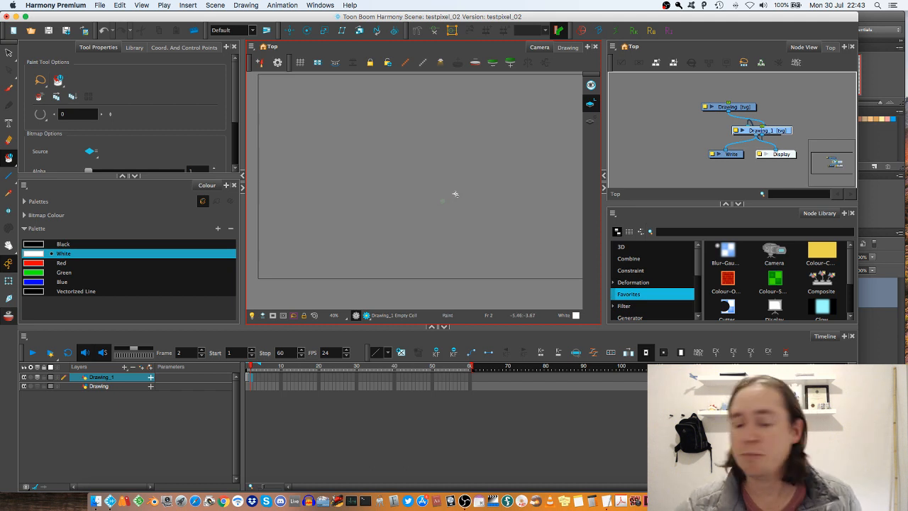
Step: Import 200x113.jpg from the Temp folder as an actual-size Toon Boom bitmap drawing on a single new layer, and move the Drawing layer below it
{"action": "left_click", "coordinate": [100, 386]}
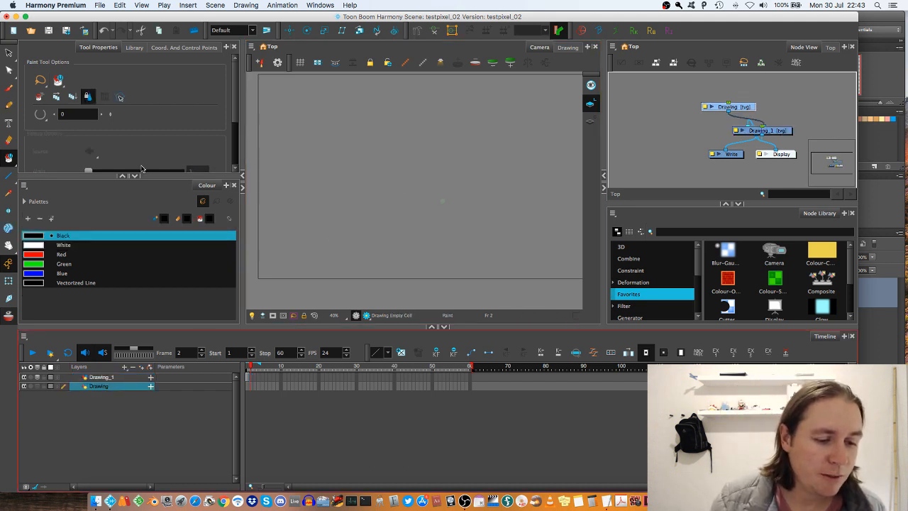
{"action": "left_click", "coordinate": [100, 5]}
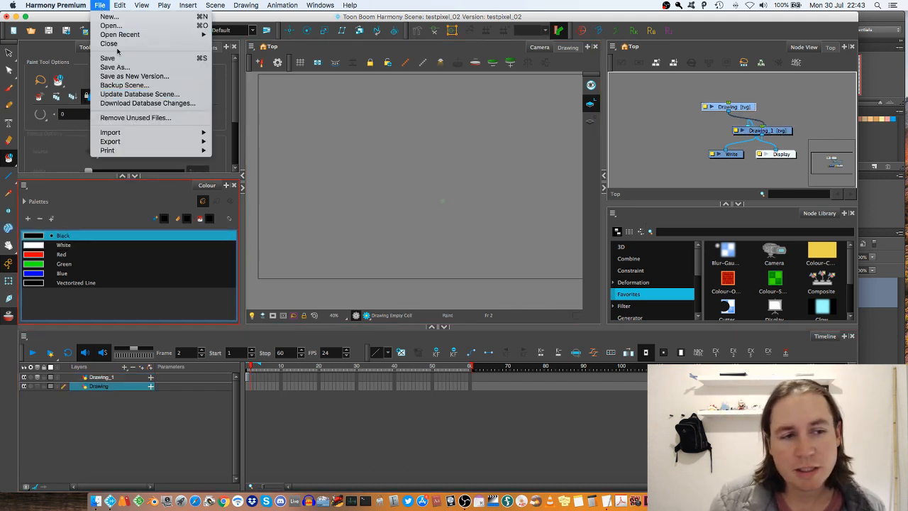
{"action": "left_click", "coordinate": [101, 3]}
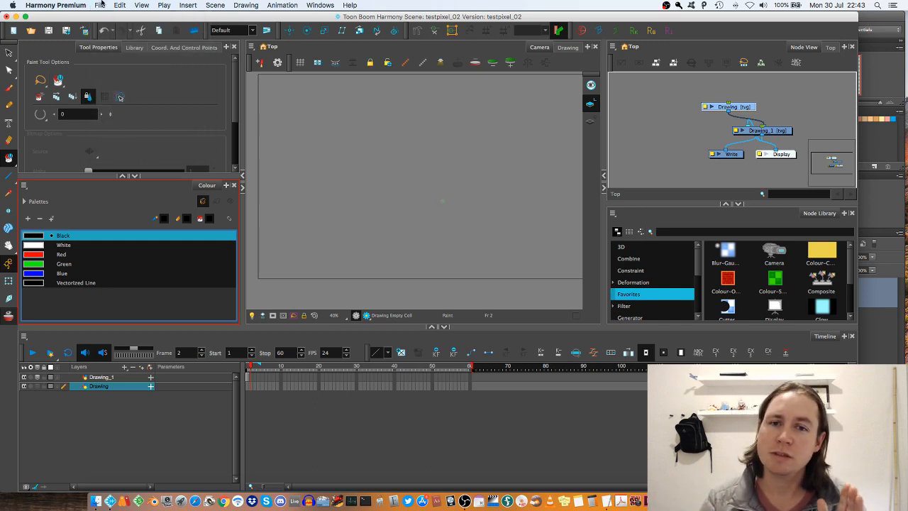
{"action": "left_click", "coordinate": [101, 4]}
{"action": "mouse_move", "coordinate": [133, 132]}
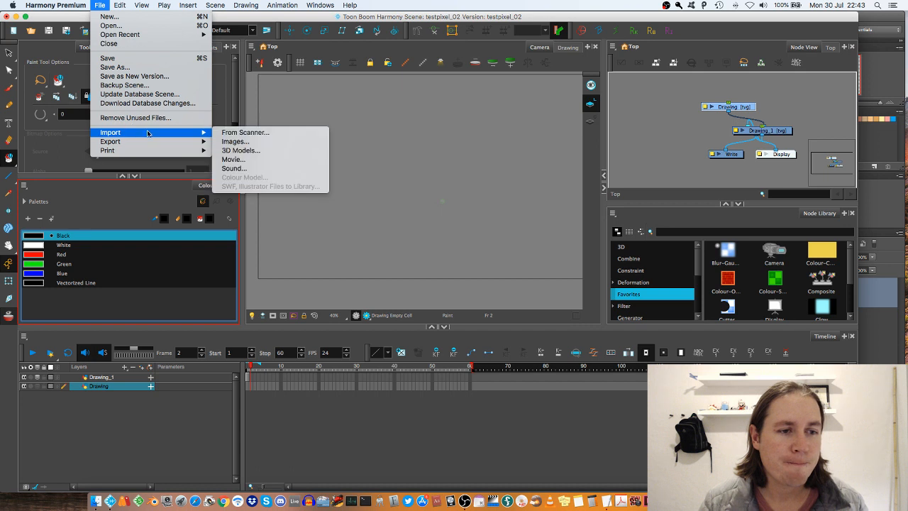
{"action": "left_click", "coordinate": [233, 142]}
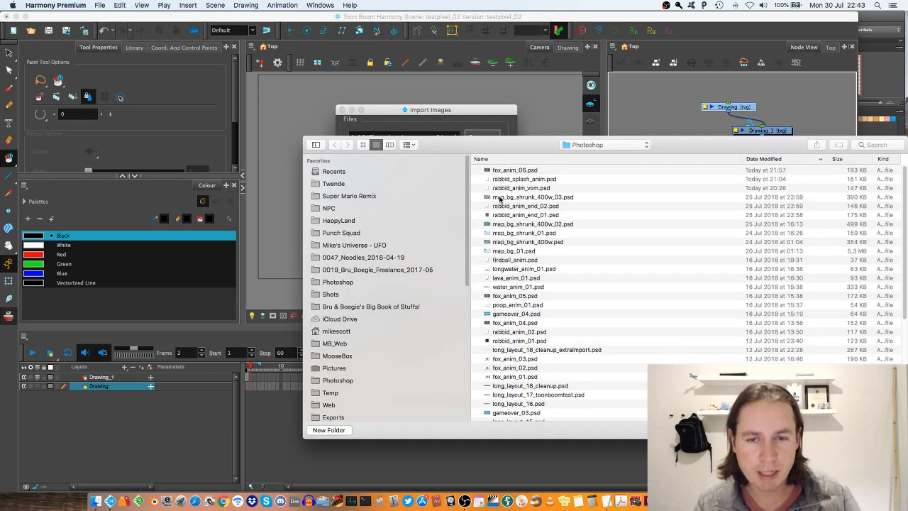
{"action": "scroll", "coordinate": [335, 336], "scroll_direction": "down", "scroll_amount": 1}
{"action": "left_click", "coordinate": [333, 383]}
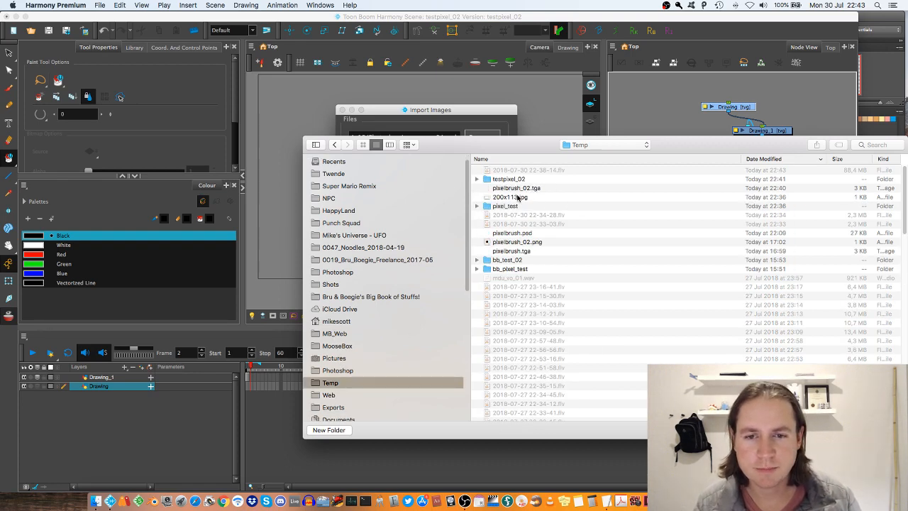
{"action": "double_click", "coordinate": [518, 198]}
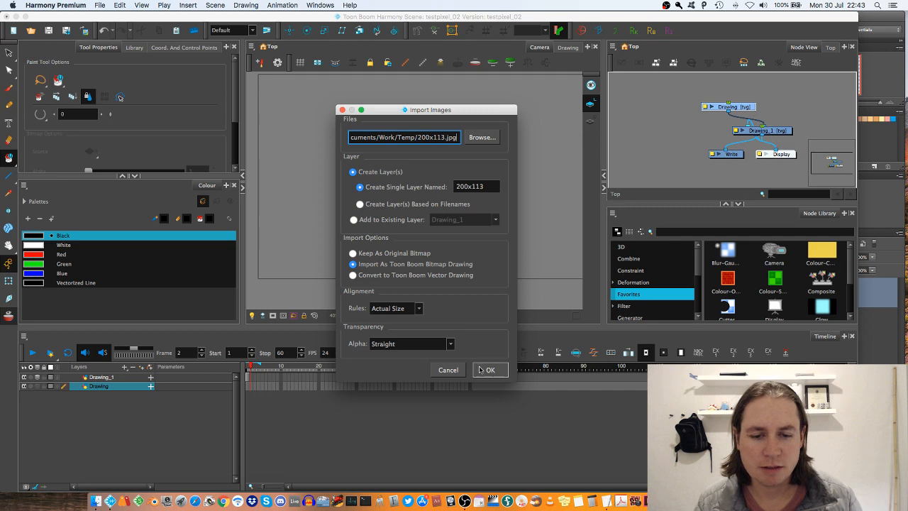
{"action": "left_click", "coordinate": [480, 370]}
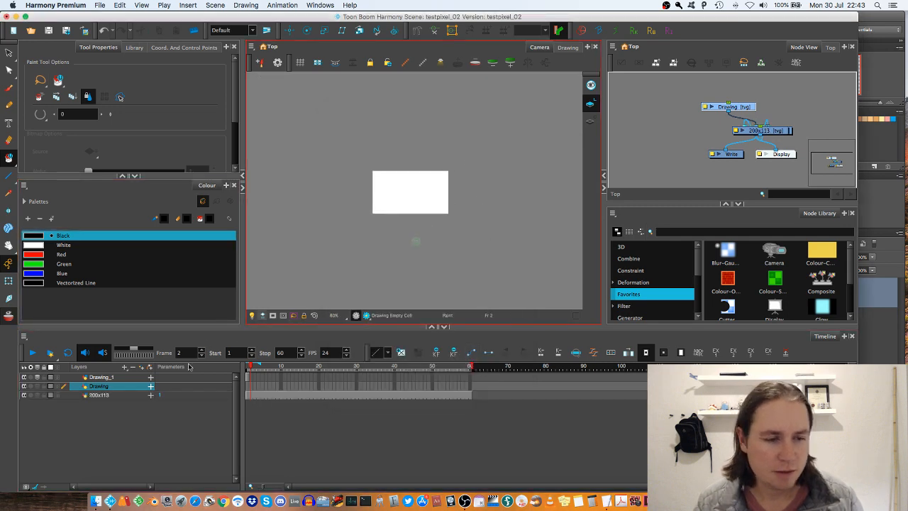
{"action": "left_click_drag", "start_coordinate": [106, 388], "coordinate": [103, 401]}
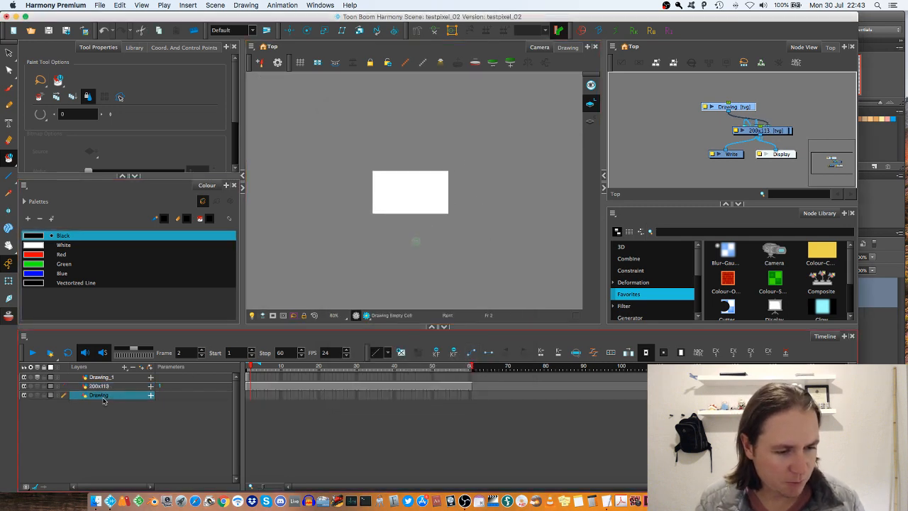
Step: Add a camera layer to the scene and give it a parent peg
{"action": "left_click", "coordinate": [124, 367]}
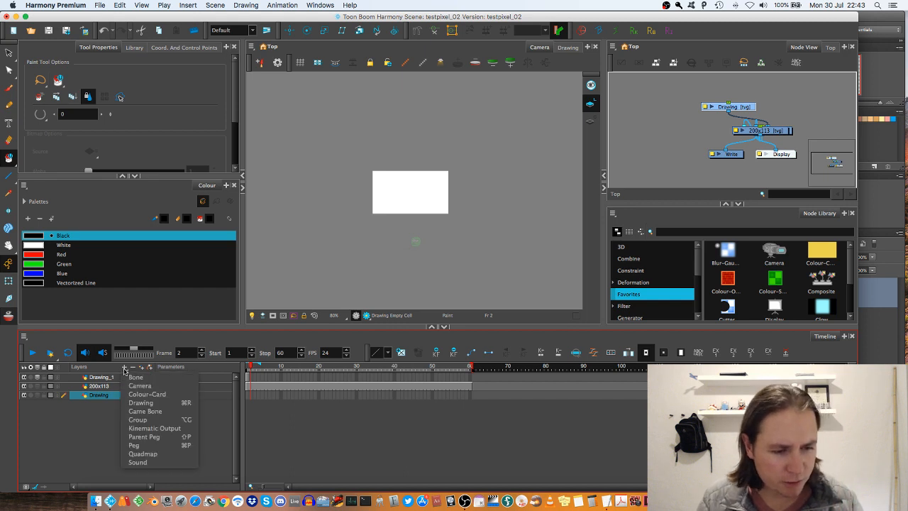
{"action": "left_click", "coordinate": [129, 385]}
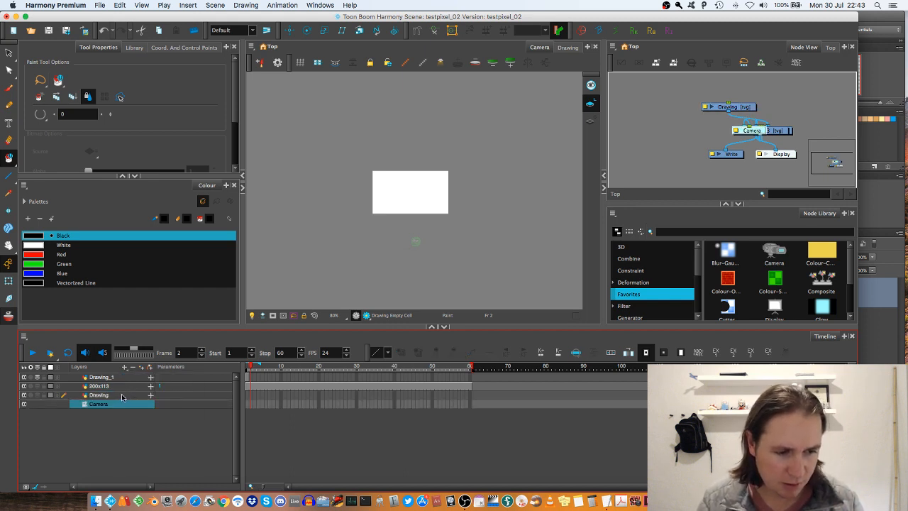
{"action": "left_click", "coordinate": [148, 367]}
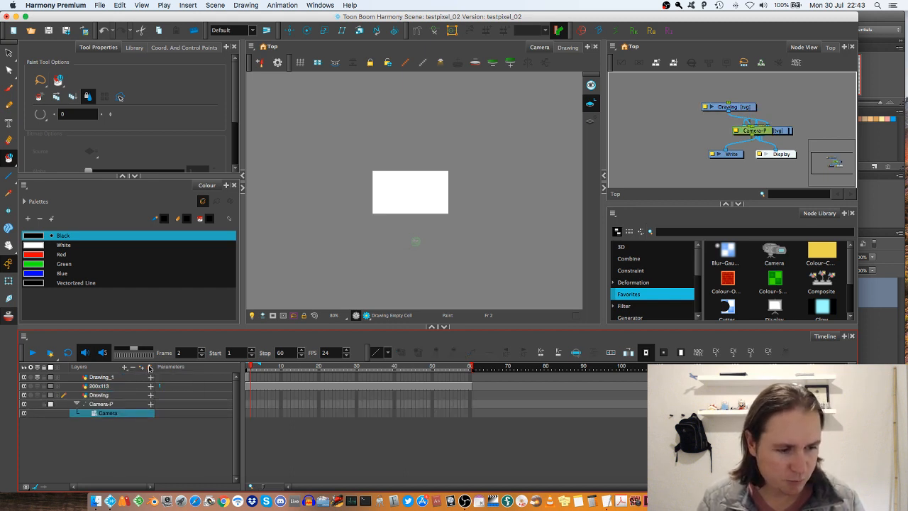
Step: At frame 1, scale down the camera's parent peg with the Transform tool until the camera frame fits the white 200x113 image
{"action": "left_click", "coordinate": [248, 405]}
{"action": "left_click", "coordinate": [9, 281]}
{"action": "scroll", "coordinate": [402, 211], "scroll_direction": "down", "scroll_amount": 4}
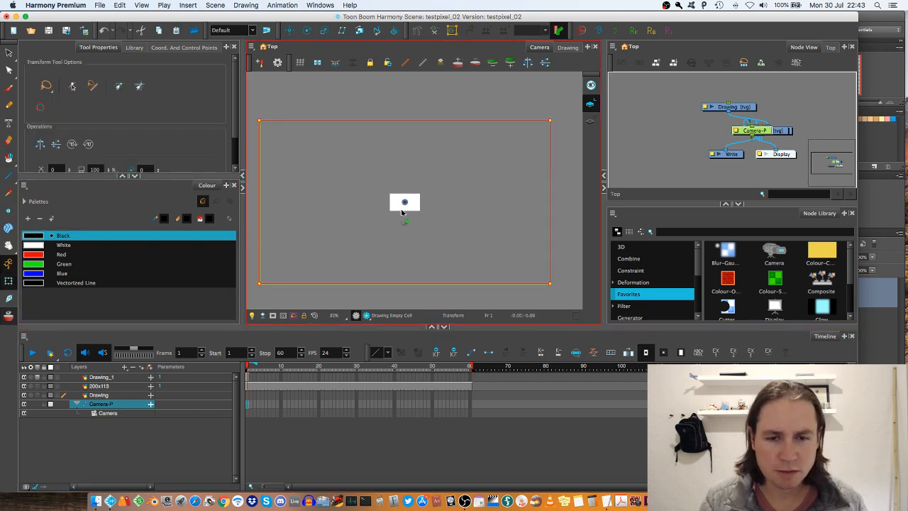
{"action": "scroll", "coordinate": [402, 210], "scroll_direction": "down", "scroll_amount": 2}
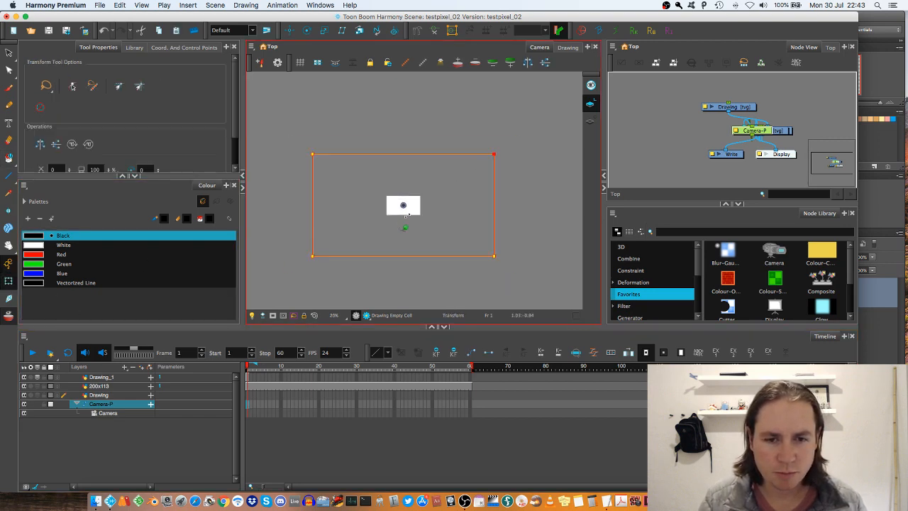
{"action": "mouse_move", "coordinate": [407, 215]}
{"action": "left_mouse_down"}
{"action": "mouse_move", "coordinate": [495, 152]}
{"action": "mouse_move", "coordinate": [453, 191]}
{"action": "mouse_move", "coordinate": [481, 182]}
{"action": "left_mouse_up"}
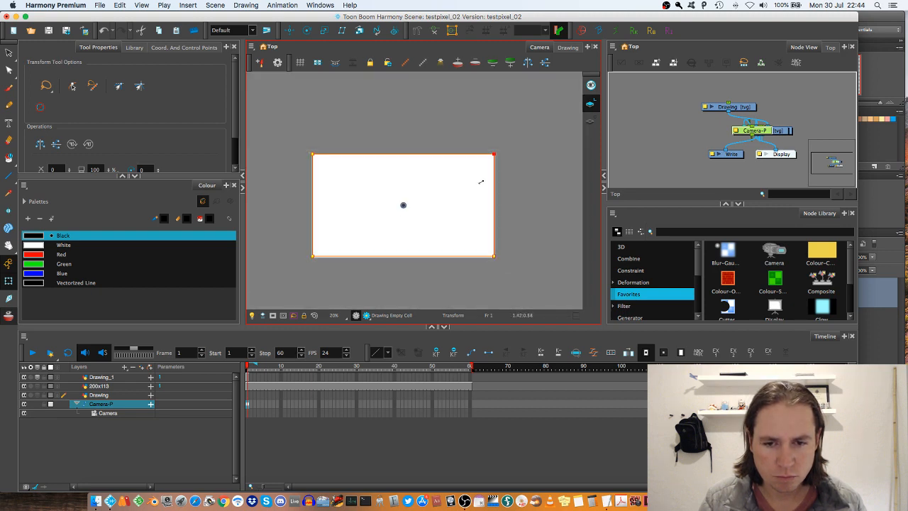
Step: Move the Drawing_1 artwork of the line and green face up onto the white 200x113 canvas
{"action": "scroll", "coordinate": [479, 186], "scroll_direction": "down", "scroll_amount": 2}
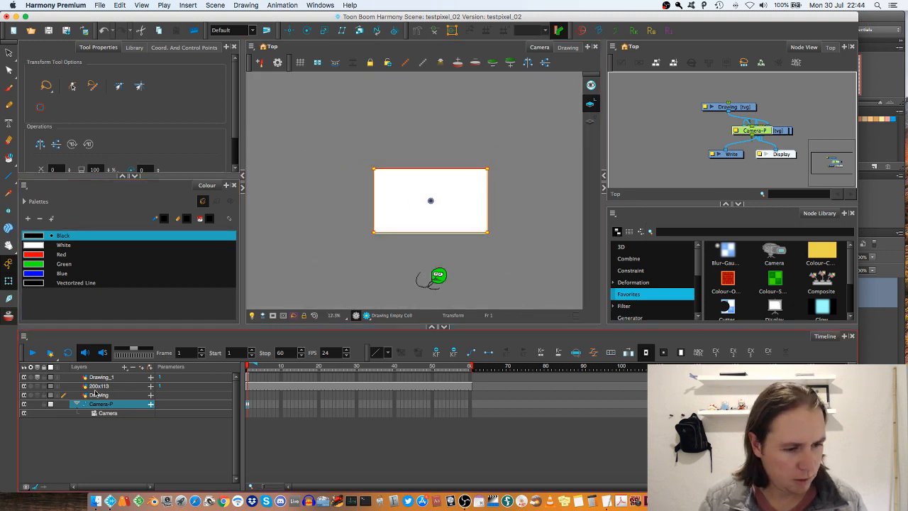
{"action": "left_click", "coordinate": [103, 379]}
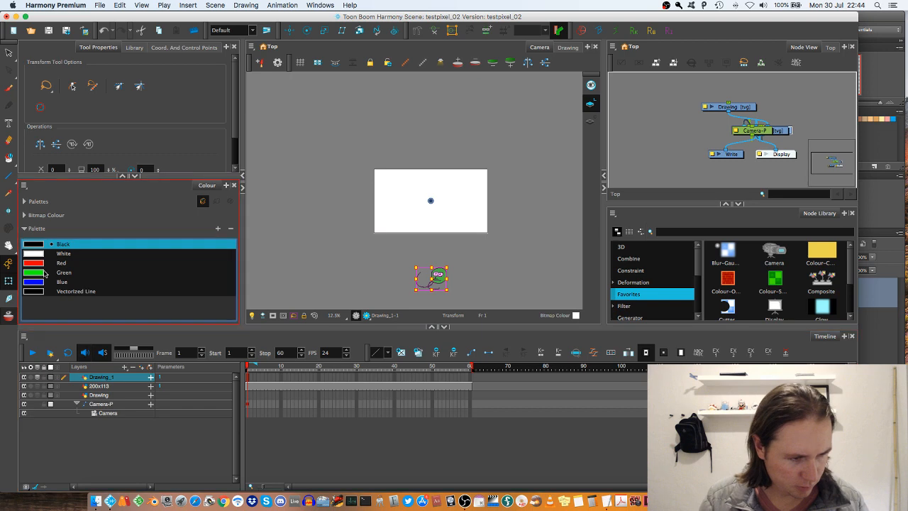
{"action": "left_click", "coordinate": [324, 205]}
{"action": "left_click_drag", "start_coordinate": [433, 278], "coordinate": [434, 128]}
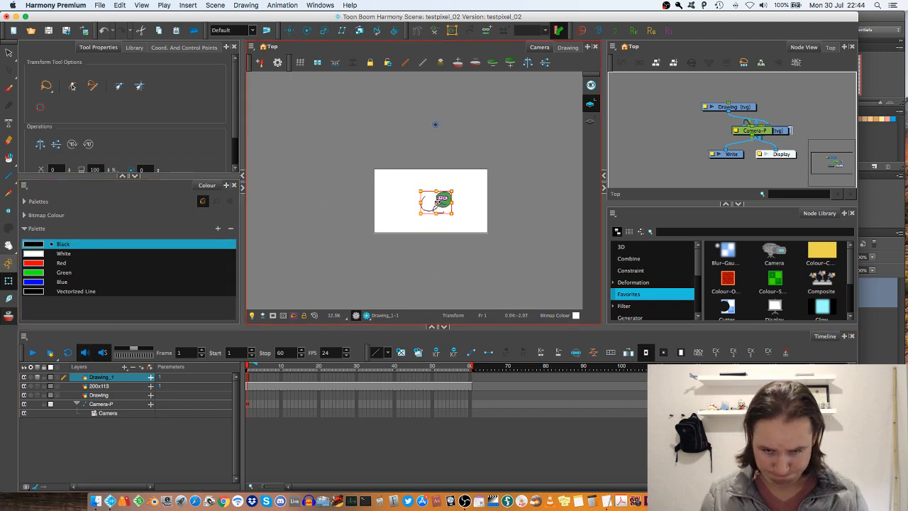
Step: Switch the camera view to render preview and activate the Select tool
{"action": "scroll", "coordinate": [436, 203], "scroll_direction": "up", "scroll_amount": 1}
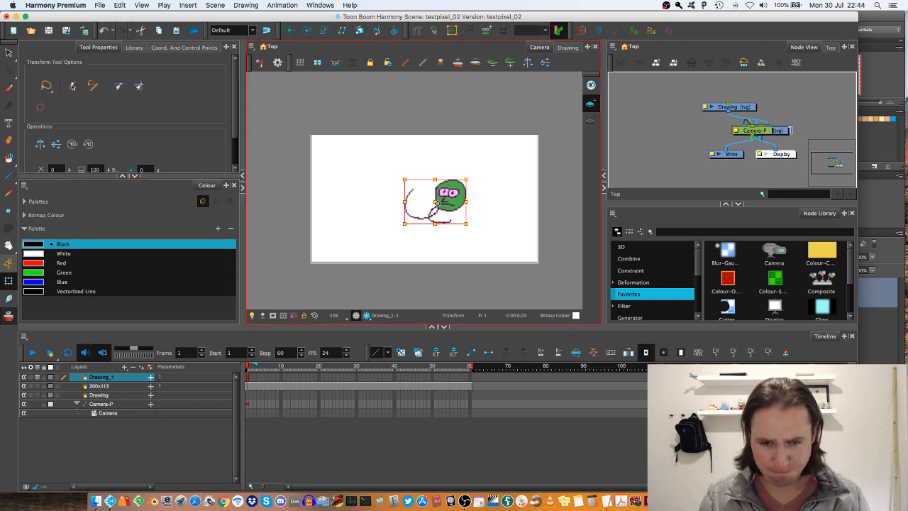
{"action": "scroll", "coordinate": [438, 203], "scroll_direction": "up", "scroll_amount": 1}
{"action": "left_click", "coordinate": [367, 315]}
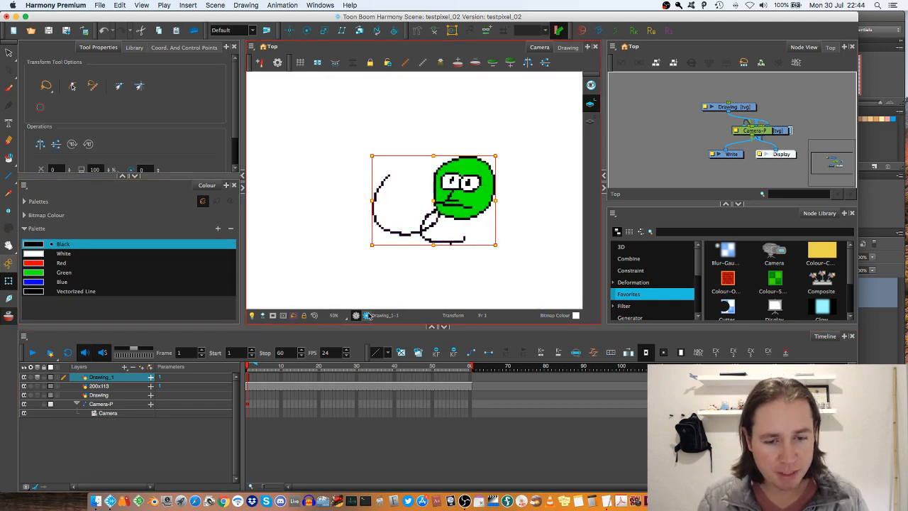
{"action": "scroll", "coordinate": [436, 254], "scroll_direction": "down", "scroll_amount": 1}
{"action": "left_click", "coordinate": [8, 52]}
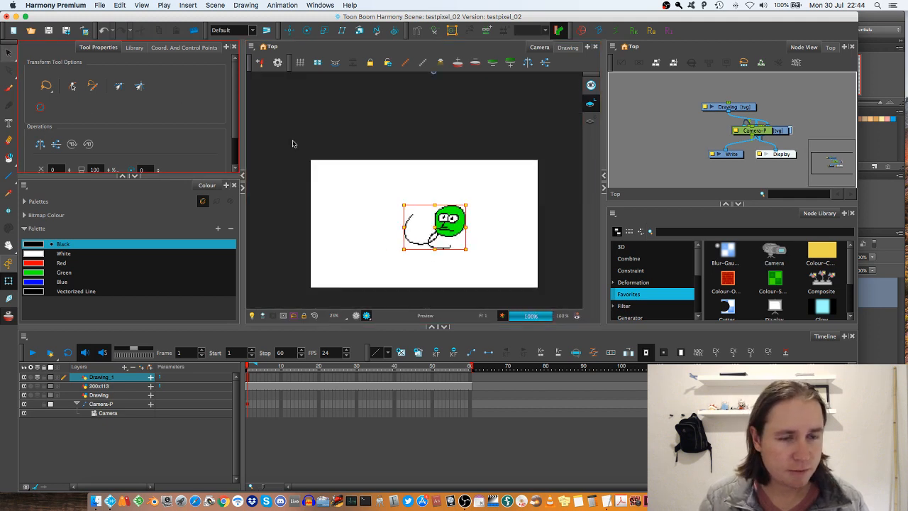
Step: Examine the rendered pixel edges of the green face and line at different magnifications
{"action": "scroll", "coordinate": [427, 206], "scroll_direction": "up", "scroll_amount": 2}
{"action": "scroll", "coordinate": [427, 206], "scroll_direction": "up", "scroll_amount": 2}
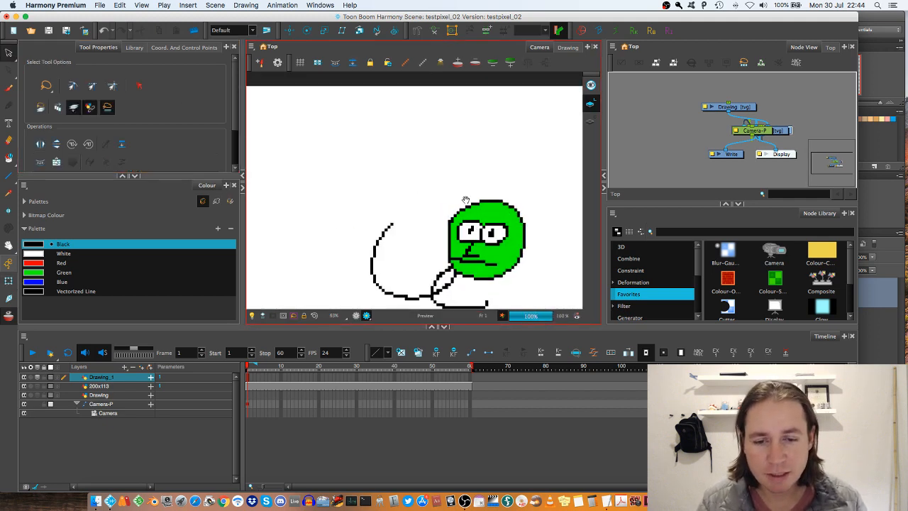
{"action": "scroll", "coordinate": [465, 199], "scroll_direction": "down", "scroll_amount": 1}
{"action": "scroll", "coordinate": [463, 190], "scroll_direction": "down", "scroll_amount": 1}
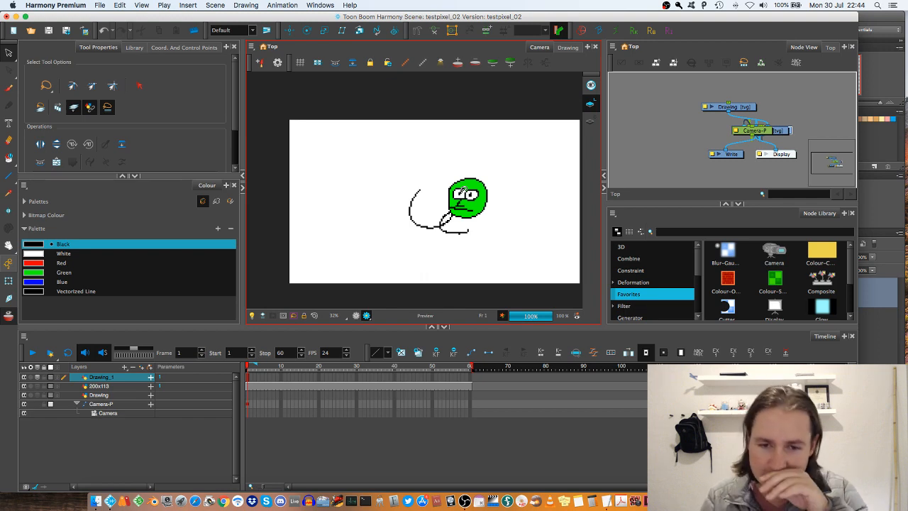
{"action": "scroll", "coordinate": [462, 189], "scroll_direction": "up", "scroll_amount": 1}
{"action": "scroll", "coordinate": [461, 195], "scroll_direction": "up", "scroll_amount": 1}
{"action": "scroll", "coordinate": [460, 201], "scroll_direction": "down", "scroll_amount": 1}
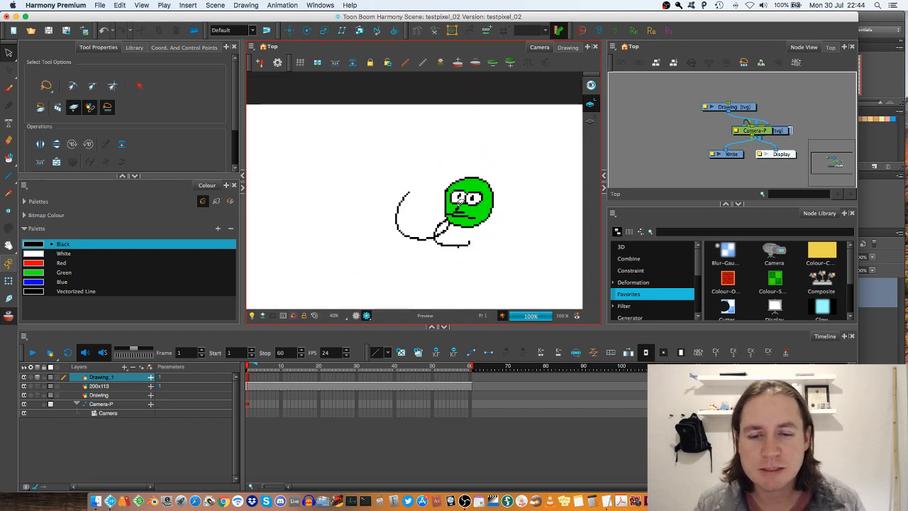
{"action": "scroll", "coordinate": [468, 228], "scroll_direction": "down", "scroll_amount": 1}
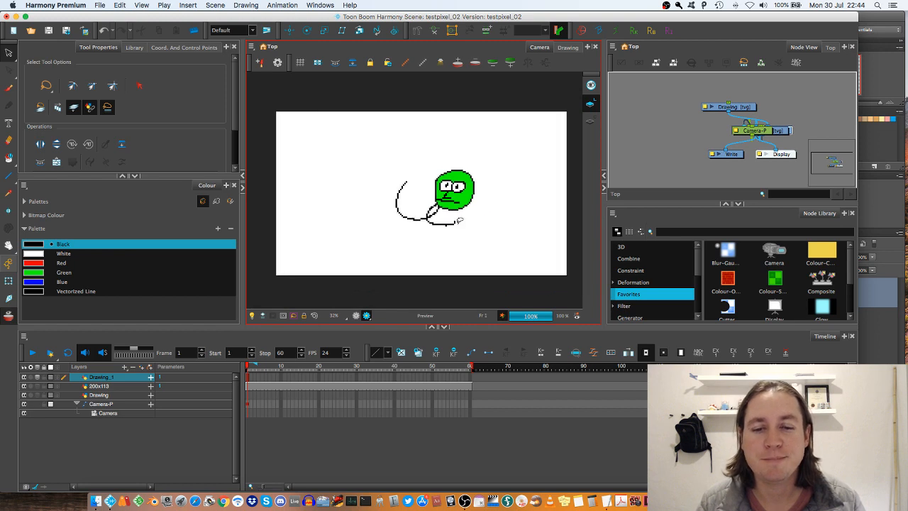
{"action": "scroll", "coordinate": [460, 221], "scroll_direction": "up", "scroll_amount": 1}
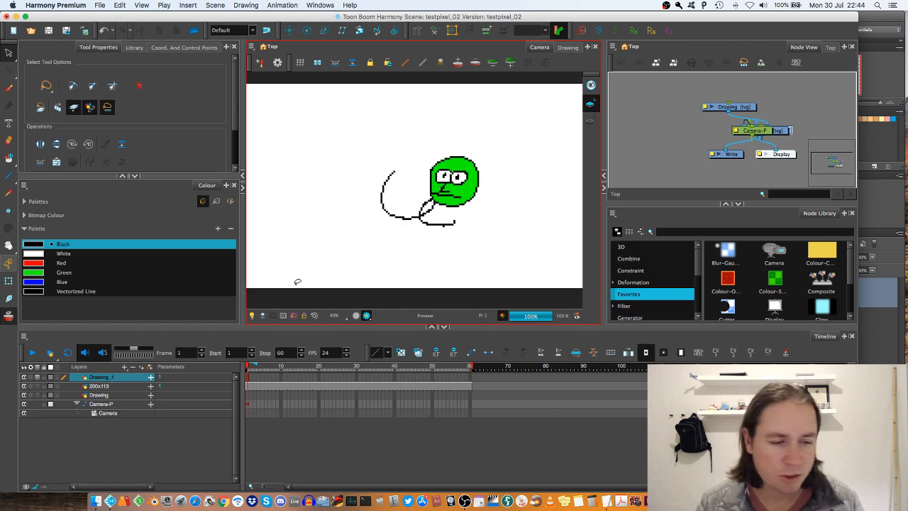
Step: Rename the Drawing_1 layer to pixellayer
{"action": "left_click", "coordinate": [101, 379]}
{"action": "double_click", "coordinate": [97, 378]}
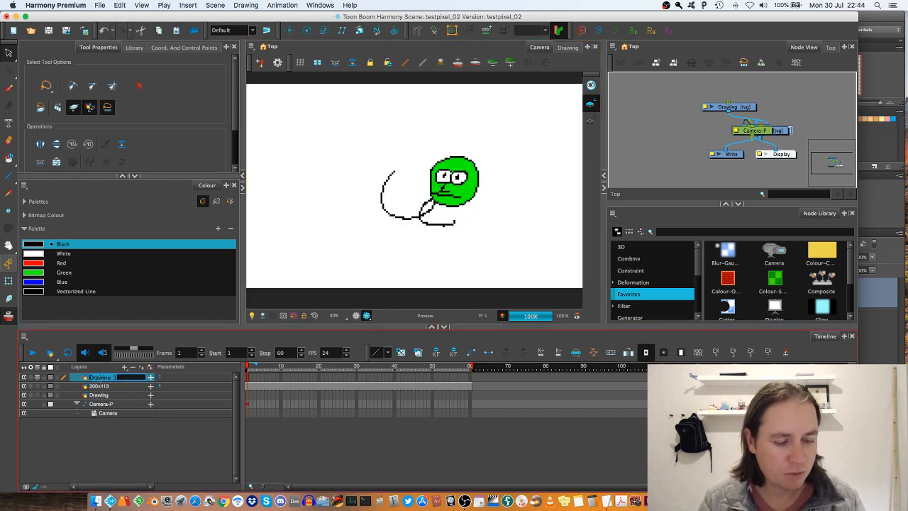
{"action": "key", "text": "Return"}
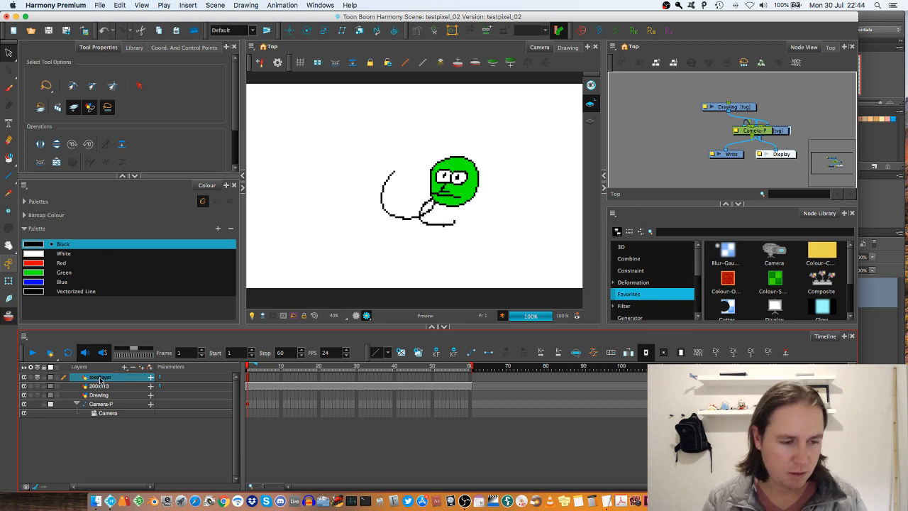
Step: Set the antialiasing quality of pixellayer to None - No Transparency in its advanced layer properties
{"action": "double_click", "coordinate": [74, 380]}
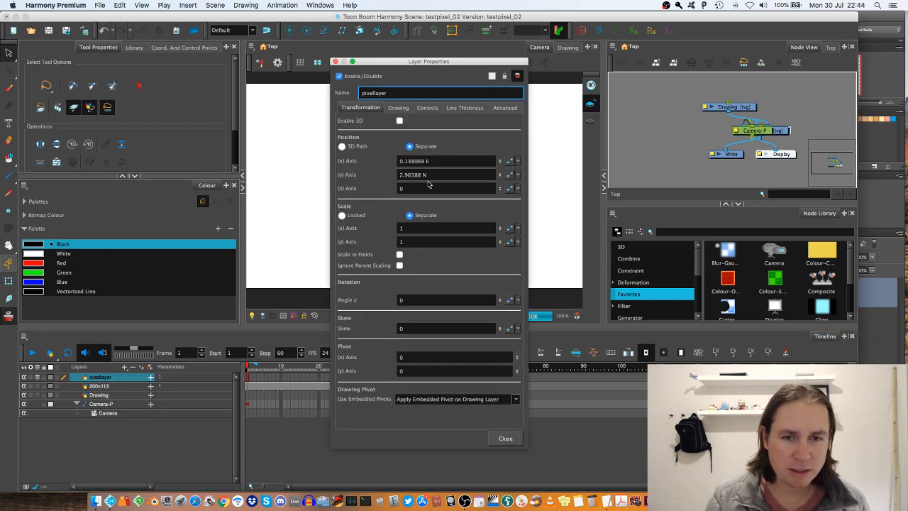
{"action": "left_click", "coordinate": [505, 107]}
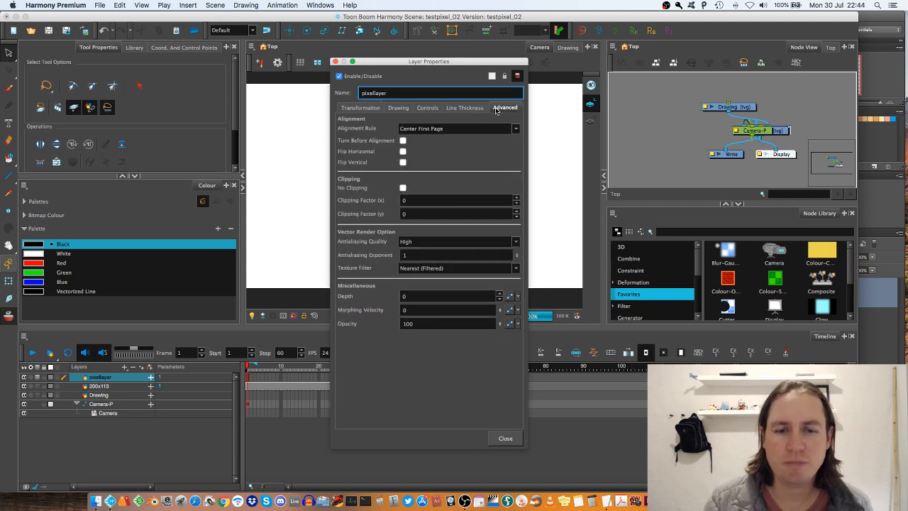
{"action": "left_click", "coordinate": [500, 242]}
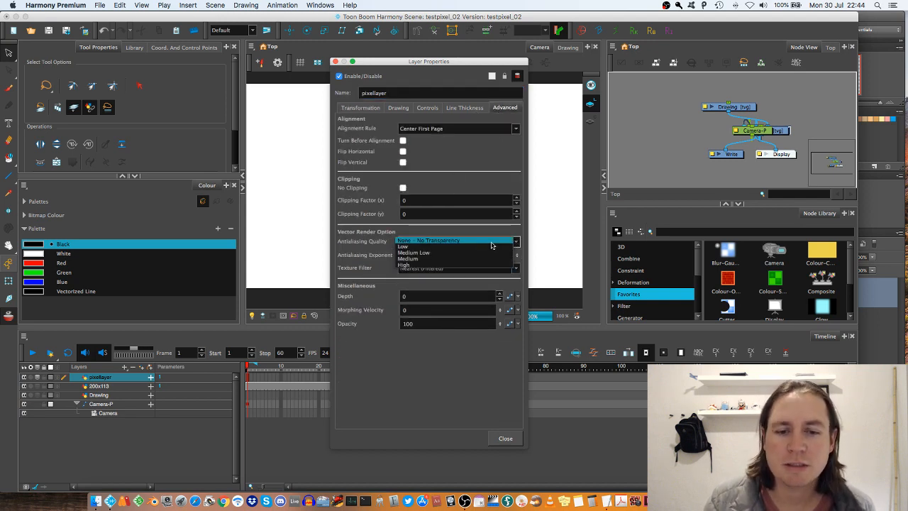
{"action": "left_click", "coordinate": [490, 242]}
{"action": "left_click", "coordinate": [505, 438]}
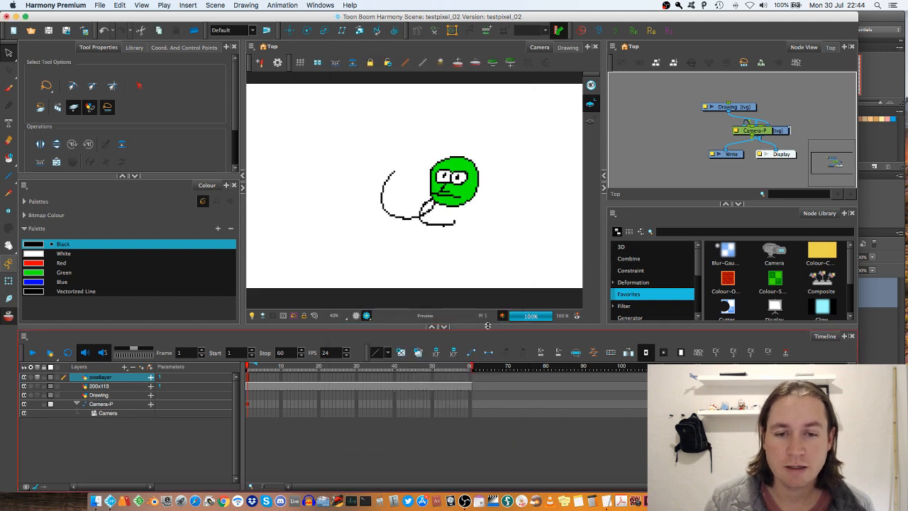
{"action": "scroll", "coordinate": [487, 203], "scroll_direction": "up", "scroll_amount": 1}
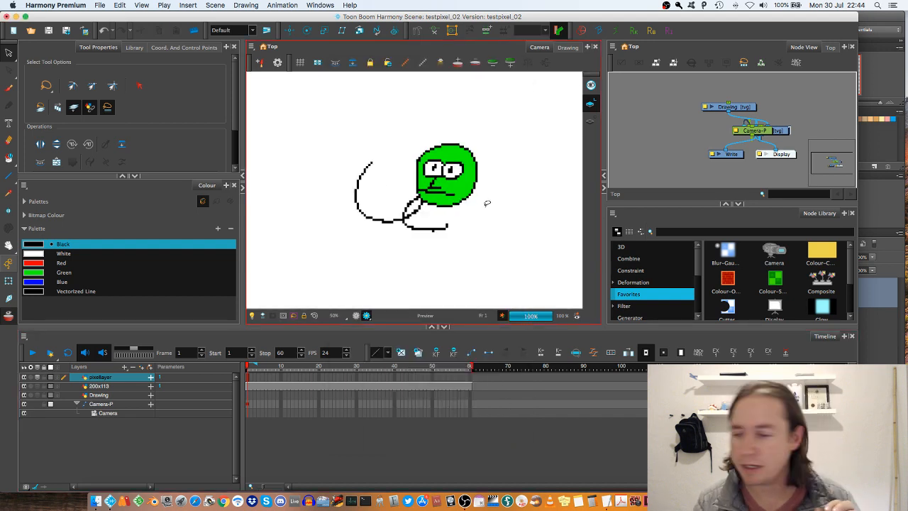
{"action": "scroll", "coordinate": [486, 204], "scroll_direction": "down", "scroll_amount": 1}
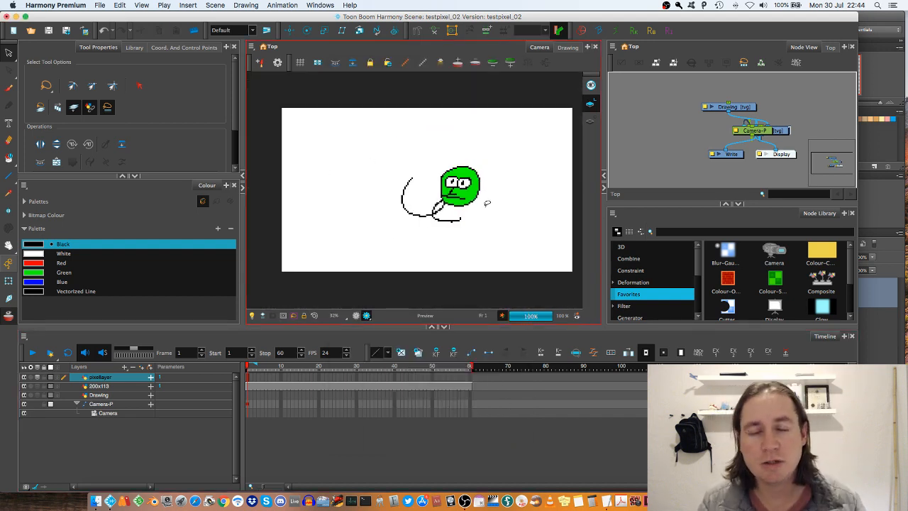
{"action": "scroll", "coordinate": [487, 203], "scroll_direction": "down", "scroll_amount": 1}
{"action": "scroll", "coordinate": [487, 203], "scroll_direction": "up", "scroll_amount": 4}
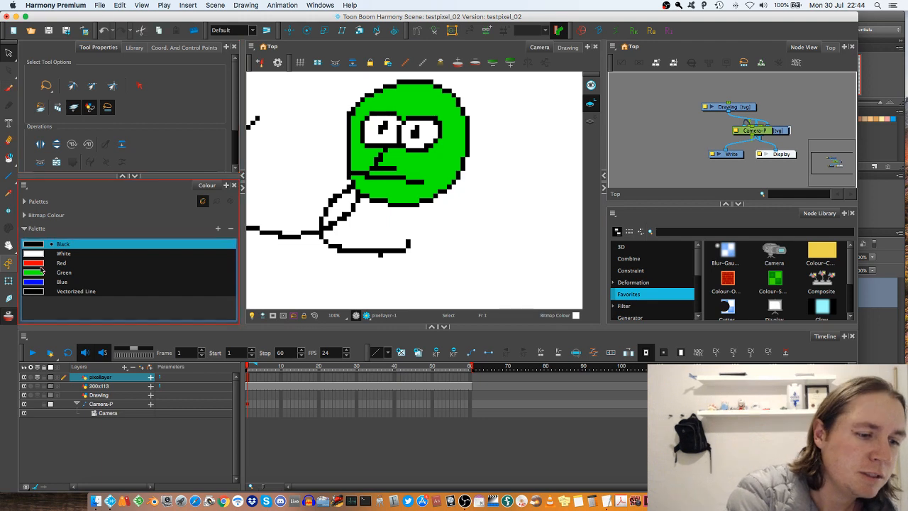
Step: Paint two blue half-filled ovals beside the green face on pixellayer with the Brush, adding a vertical stem below the one nearer the face
{"action": "key", "text": "alt+b"}
{"action": "left_click", "coordinate": [39, 282]}
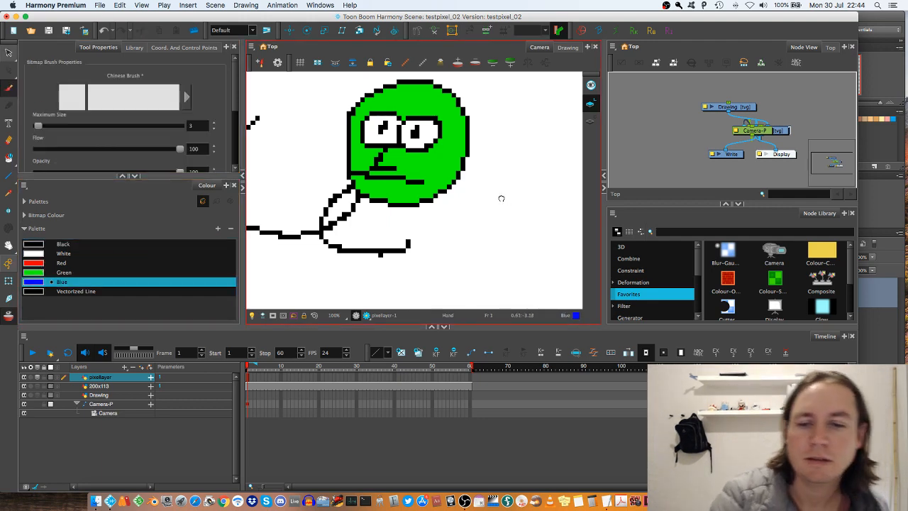
{"action": "mouse_move", "coordinate": [501, 198]}
{"action": "left_mouse_down"}
{"action": "mouse_move", "coordinate": [464, 192]}
{"action": "mouse_move", "coordinate": [485, 202]}
{"action": "mouse_move", "coordinate": [492, 167]}
{"action": "mouse_move", "coordinate": [513, 168]}
{"action": "mouse_move", "coordinate": [492, 207]}
{"action": "mouse_move", "coordinate": [512, 208]}
{"action": "left_mouse_up"}
{"action": "left_click_drag", "start_coordinate": [521, 173], "coordinate": [521, 207]}
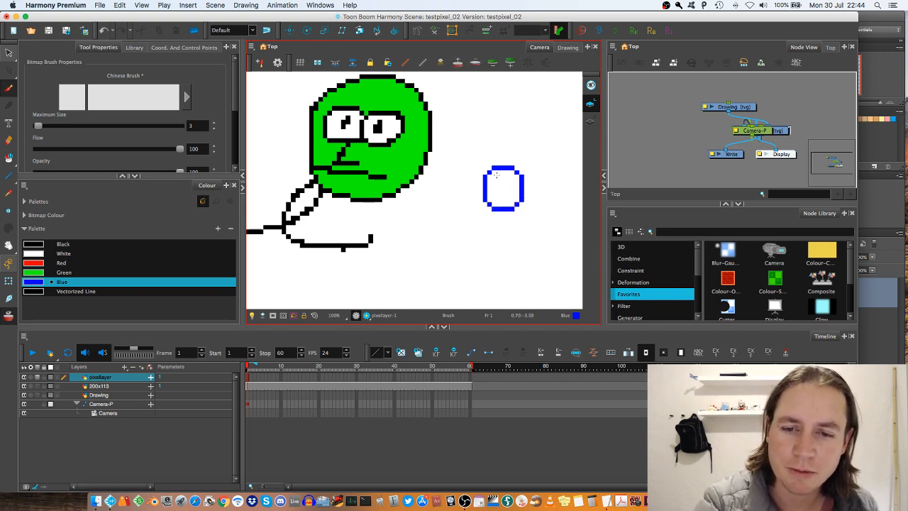
{"action": "mouse_move", "coordinate": [498, 170]}
{"action": "left_mouse_down"}
{"action": "mouse_move", "coordinate": [498, 205]}
{"action": "mouse_move", "coordinate": [491, 176]}
{"action": "mouse_move", "coordinate": [494, 200]}
{"action": "mouse_move", "coordinate": [495, 189]}
{"action": "mouse_move", "coordinate": [474, 193]}
{"action": "left_mouse_up"}
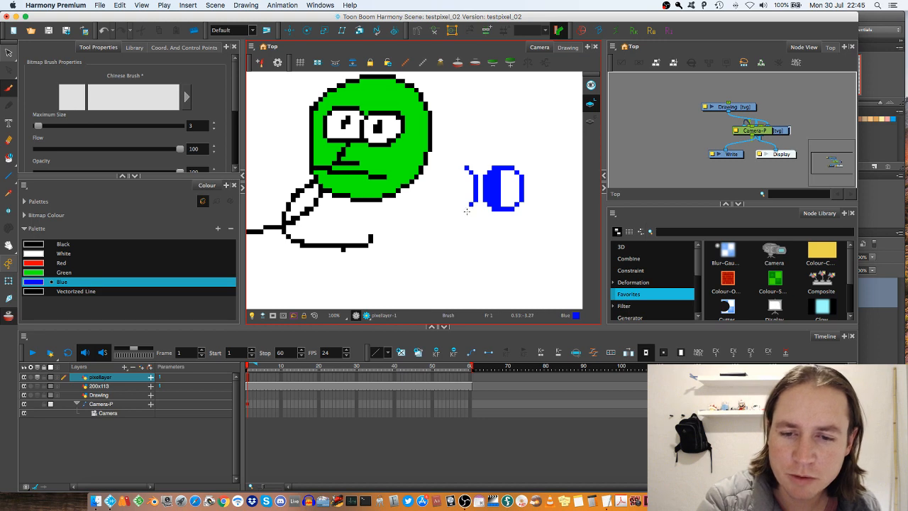
{"action": "left_click_drag", "start_coordinate": [470, 207], "coordinate": [451, 209]}
{"action": "mouse_move", "coordinate": [464, 168]}
{"action": "left_mouse_down"}
{"action": "mouse_move", "coordinate": [449, 207]}
{"action": "mouse_move", "coordinate": [455, 172]}
{"action": "mouse_move", "coordinate": [451, 200]}
{"action": "mouse_move", "coordinate": [499, 181]}
{"action": "mouse_move", "coordinate": [455, 202]}
{"action": "mouse_move", "coordinate": [452, 242]}
{"action": "left_mouse_up"}
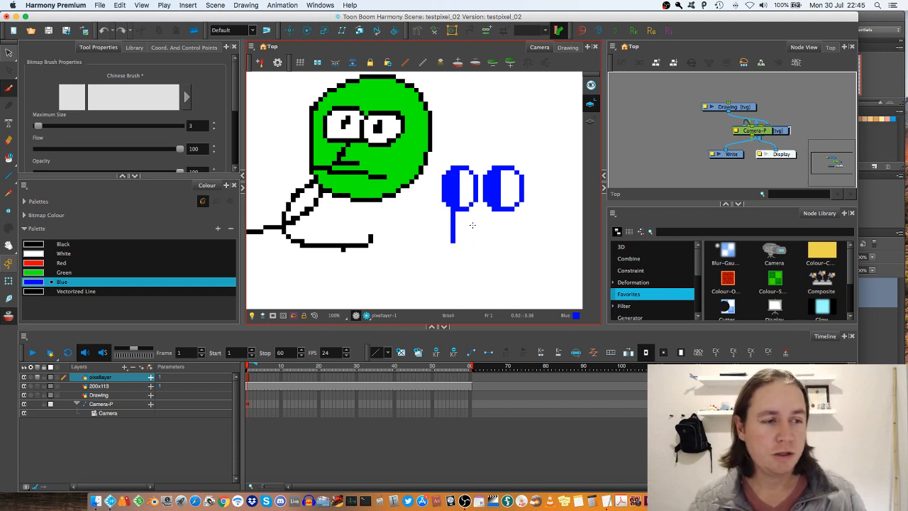
Step: Erase the lower end of the blue stem with the pixel_eraser and check that eraser's tip and transparency settings
{"action": "key", "text": "alt+e"}
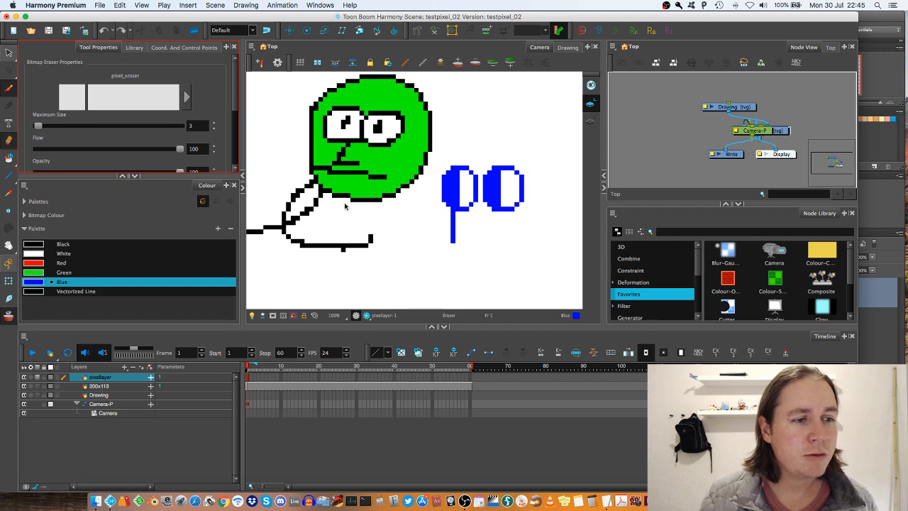
{"action": "left_click", "coordinate": [454, 244]}
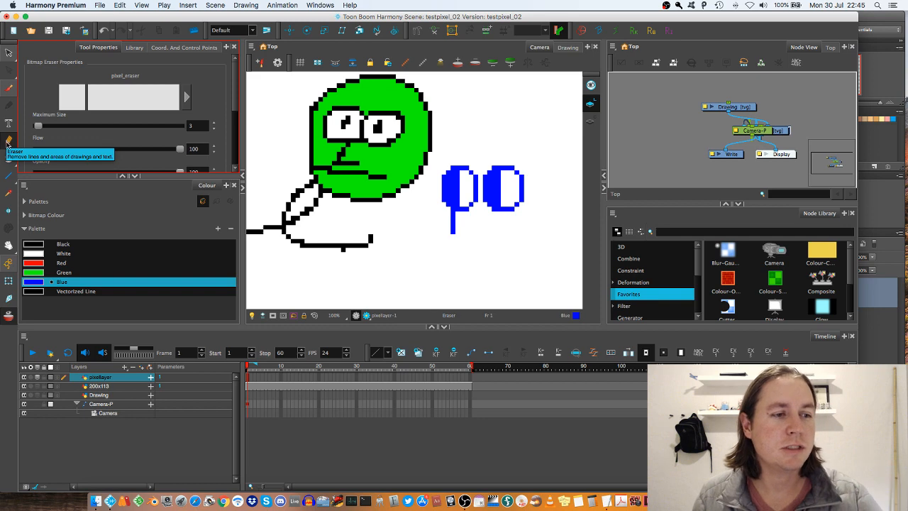
{"action": "left_click", "coordinate": [187, 97]}
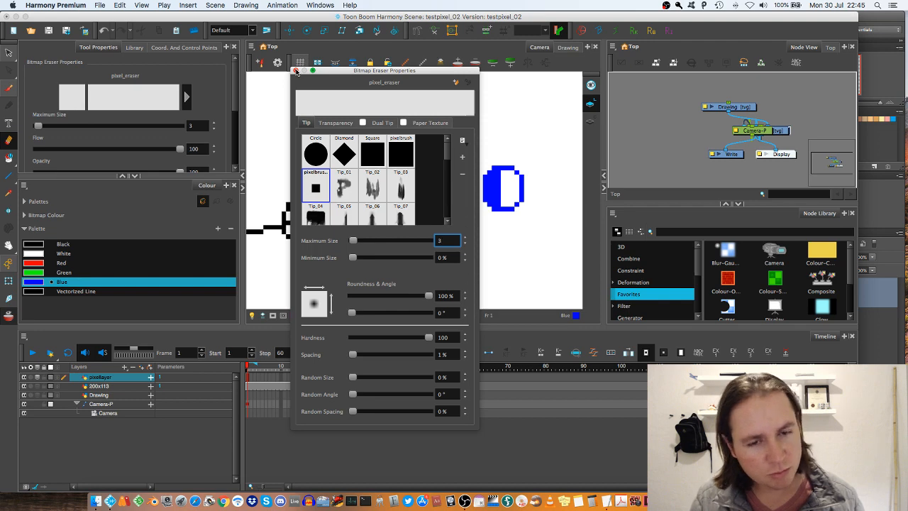
{"action": "left_click", "coordinate": [336, 123]}
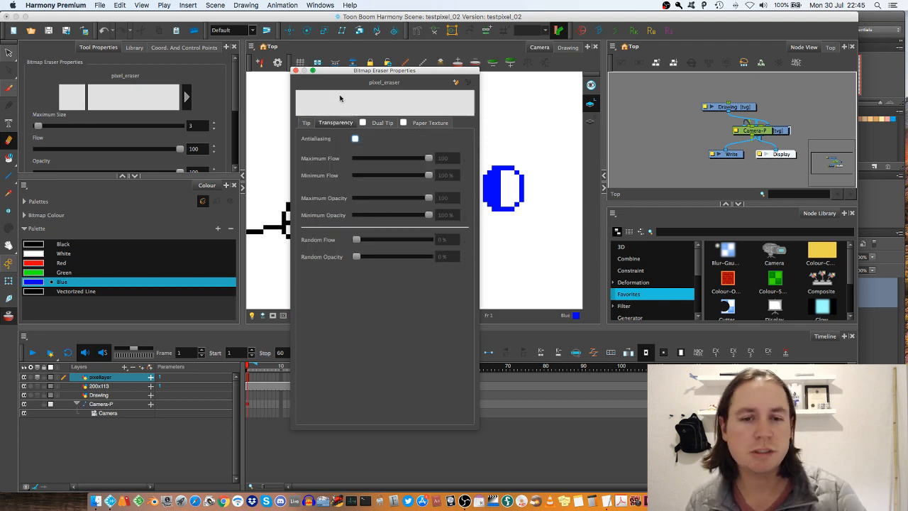
{"action": "left_click", "coordinate": [296, 71]}
Step: Paint a thick wavy red stroke around the blue shapes using the Brush with a maximum size of 23.6
{"action": "left_click", "coordinate": [9, 89]}
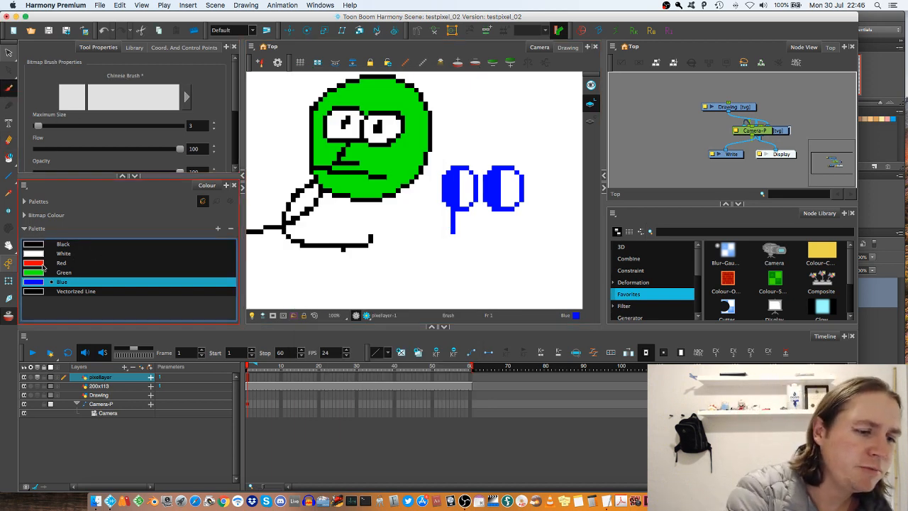
{"action": "left_click", "coordinate": [62, 262]}
{"action": "left_click_drag", "start_coordinate": [37, 125], "coordinate": [45, 125]}
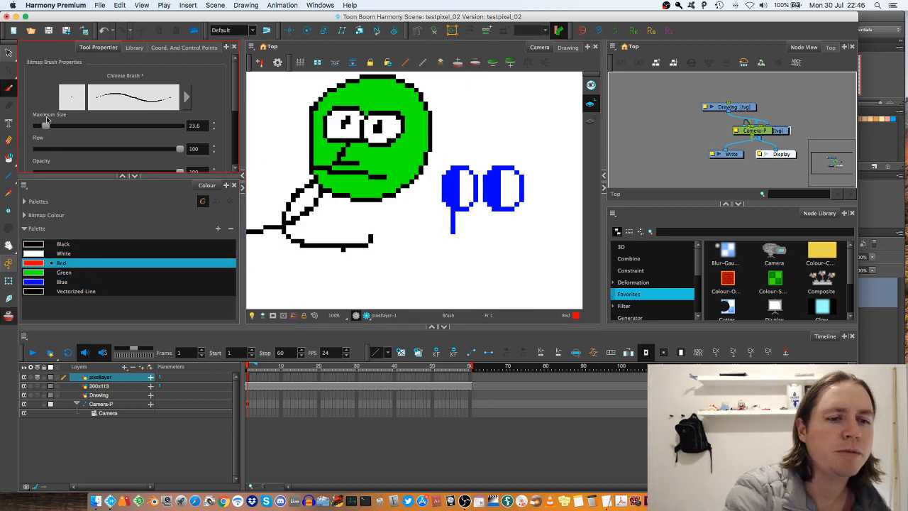
{"action": "mouse_move", "coordinate": [528, 106]}
{"action": "left_mouse_down"}
{"action": "mouse_move", "coordinate": [551, 141]}
{"action": "mouse_move", "coordinate": [543, 246]}
{"action": "mouse_move", "coordinate": [417, 285]}
{"action": "left_mouse_up"}
{"action": "mouse_move", "coordinate": [469, 299]}
{"action": "left_mouse_down"}
{"action": "mouse_move", "coordinate": [546, 266]}
{"action": "mouse_move", "coordinate": [560, 163]}
{"action": "mouse_move", "coordinate": [543, 134]}
{"action": "mouse_move", "coordinate": [542, 95]}
{"action": "left_mouse_up"}
{"action": "mouse_move", "coordinate": [427, 282]}
{"action": "left_mouse_down"}
{"action": "mouse_move", "coordinate": [471, 295]}
{"action": "mouse_move", "coordinate": [506, 271]}
{"action": "mouse_move", "coordinate": [522, 268]}
{"action": "mouse_move", "coordinate": [519, 277]}
{"action": "mouse_move", "coordinate": [487, 253]}
{"action": "left_mouse_up"}
{"action": "key", "text": "space"}
{"action": "key", "text": "space"}
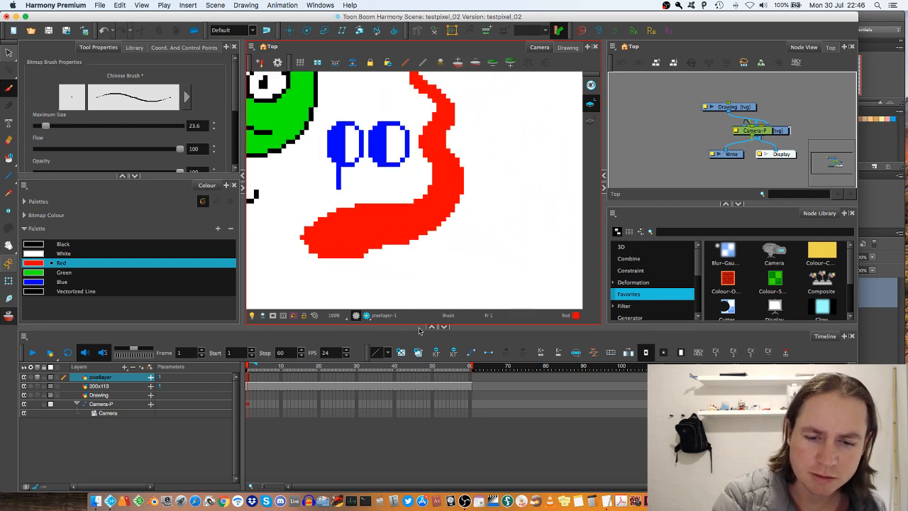
Step: Compare the painted strokes in render preview and normal view, and examine their pixel edges at different magnifications
{"action": "left_click", "coordinate": [367, 315]}
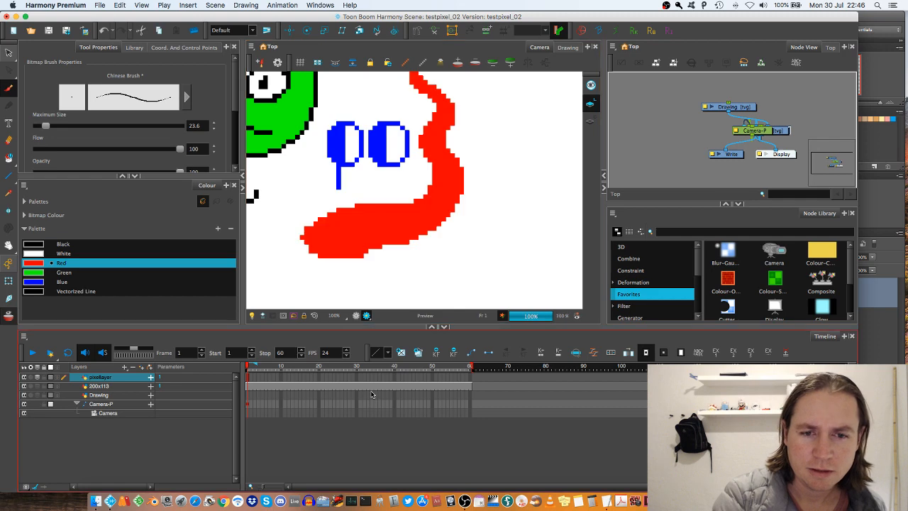
{"action": "left_click", "coordinate": [356, 316]}
{"action": "key", "text": "1"}
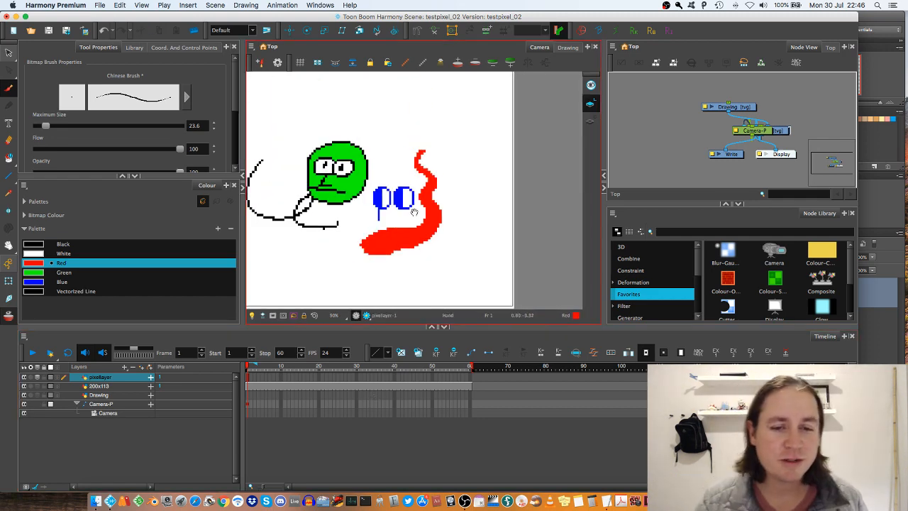
{"action": "key", "text": "2"}
{"action": "key", "text": "2"}
{"action": "key", "text": "2"}
{"action": "key", "text": "1"}
{"action": "key", "text": "1"}
{"action": "key", "text": "1"}
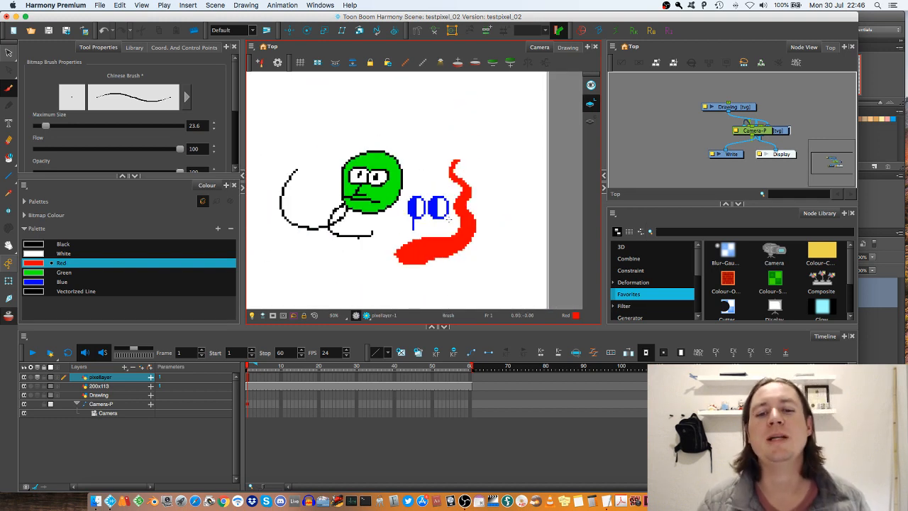
{"action": "key", "text": "1"}
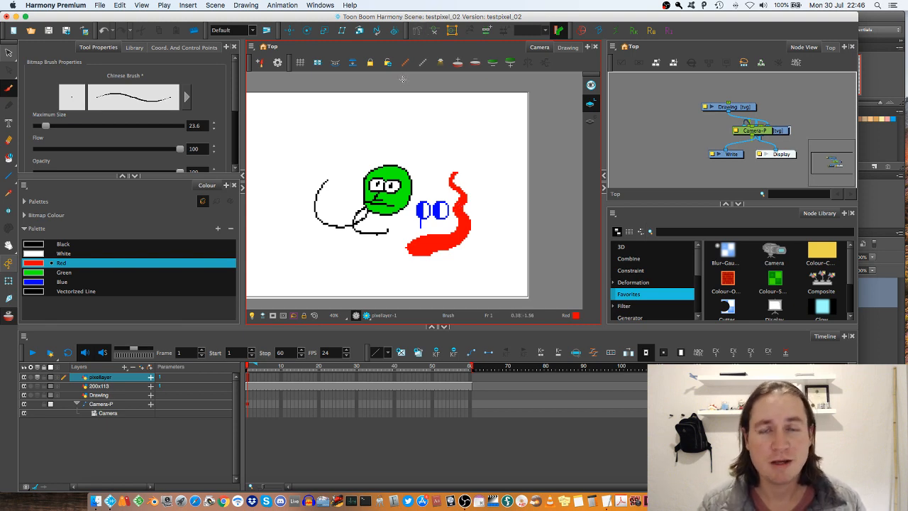
Step: Switch to Adobe Photoshop CS6
{"action": "key", "text": "super+Tab"}
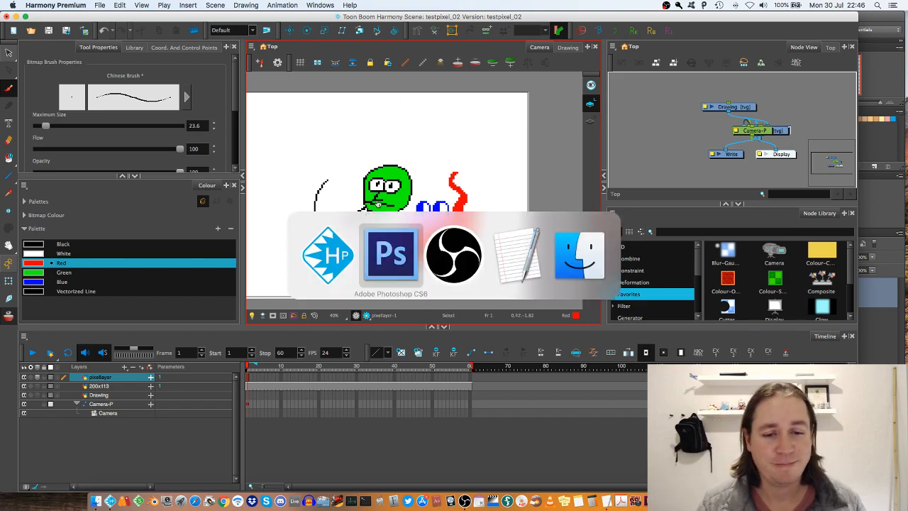